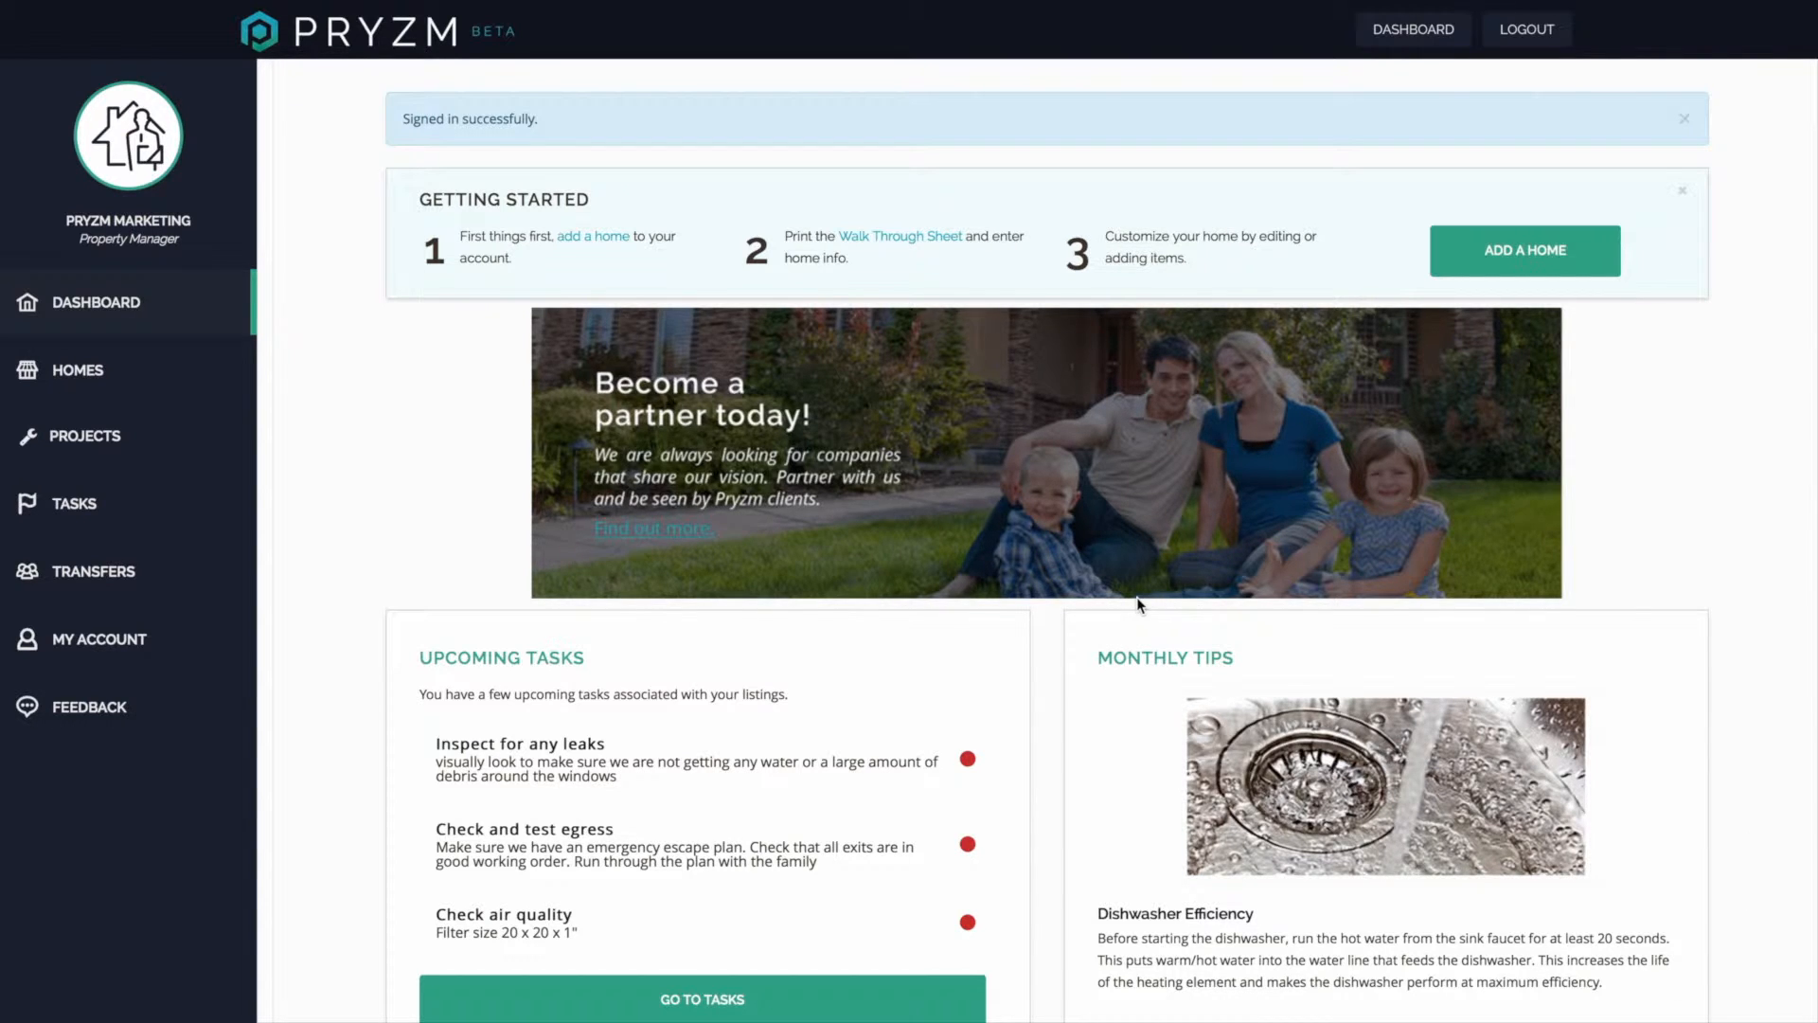
Start adding a new home and enter the homeowner's name and the home's street address.
click(1525, 251)
click(847, 245)
text(1122 Testing)
key(ctrl+a)
text(A&B Smith)
key(Tab)
text(1122 Testing way)
key(Tab)
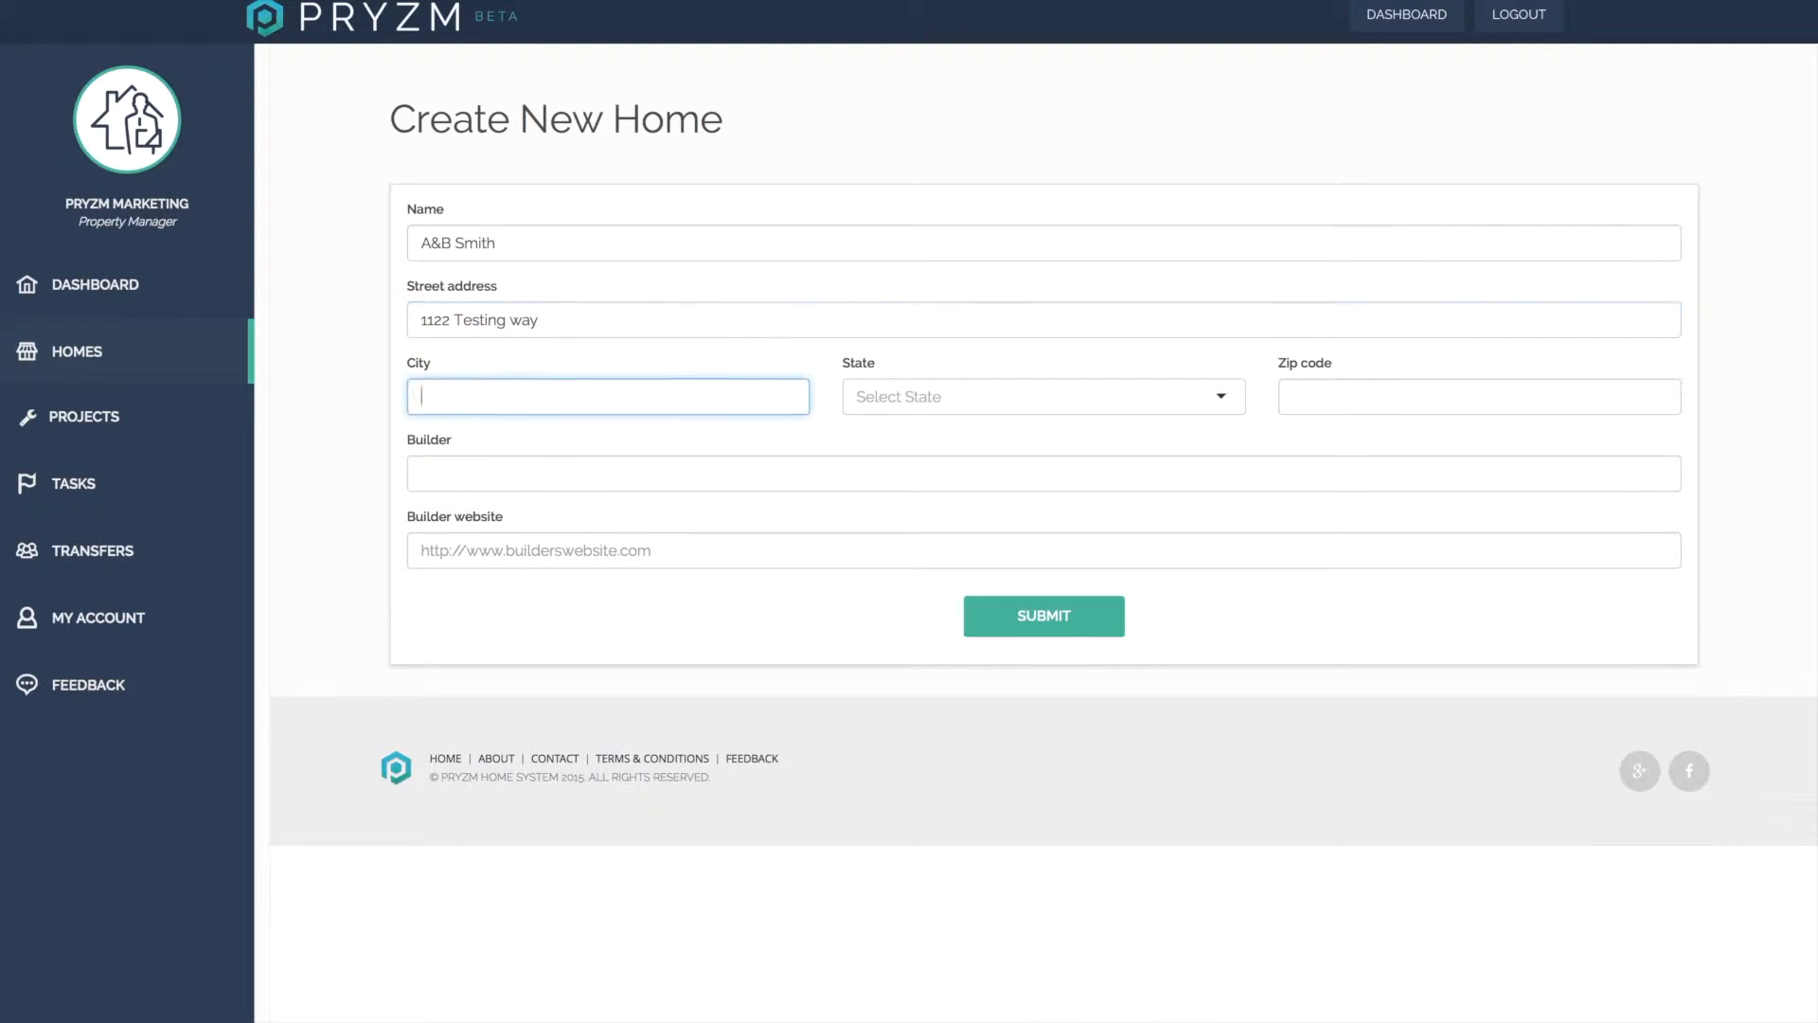
Enter the home's city, select its state and enter the zip code.
text(Redmond)
click(1019, 396)
key(o)
key(r)
click(1355, 396)
text(97756)
click(856, 478)
text(drhorton)
click(722, 551)
text(www.drhorton.com)
click(1044, 617)
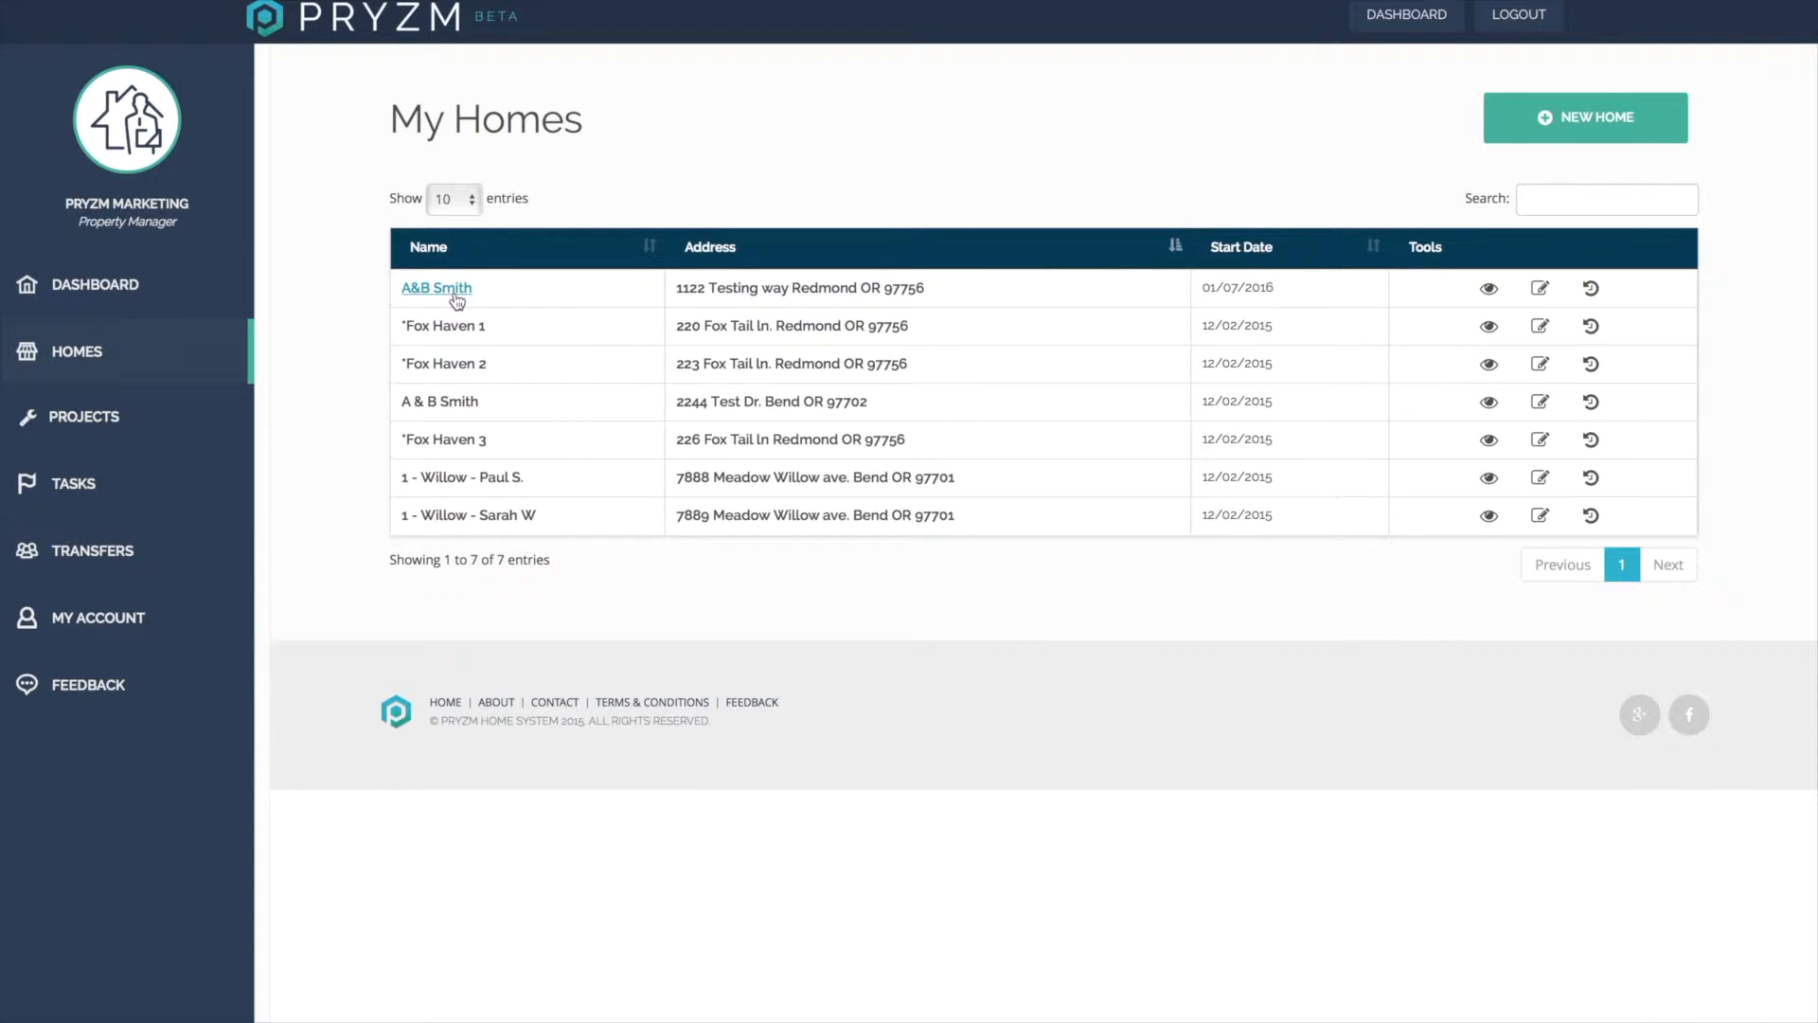
Open the new home's Refrigerator item for editing.
click(850, 289)
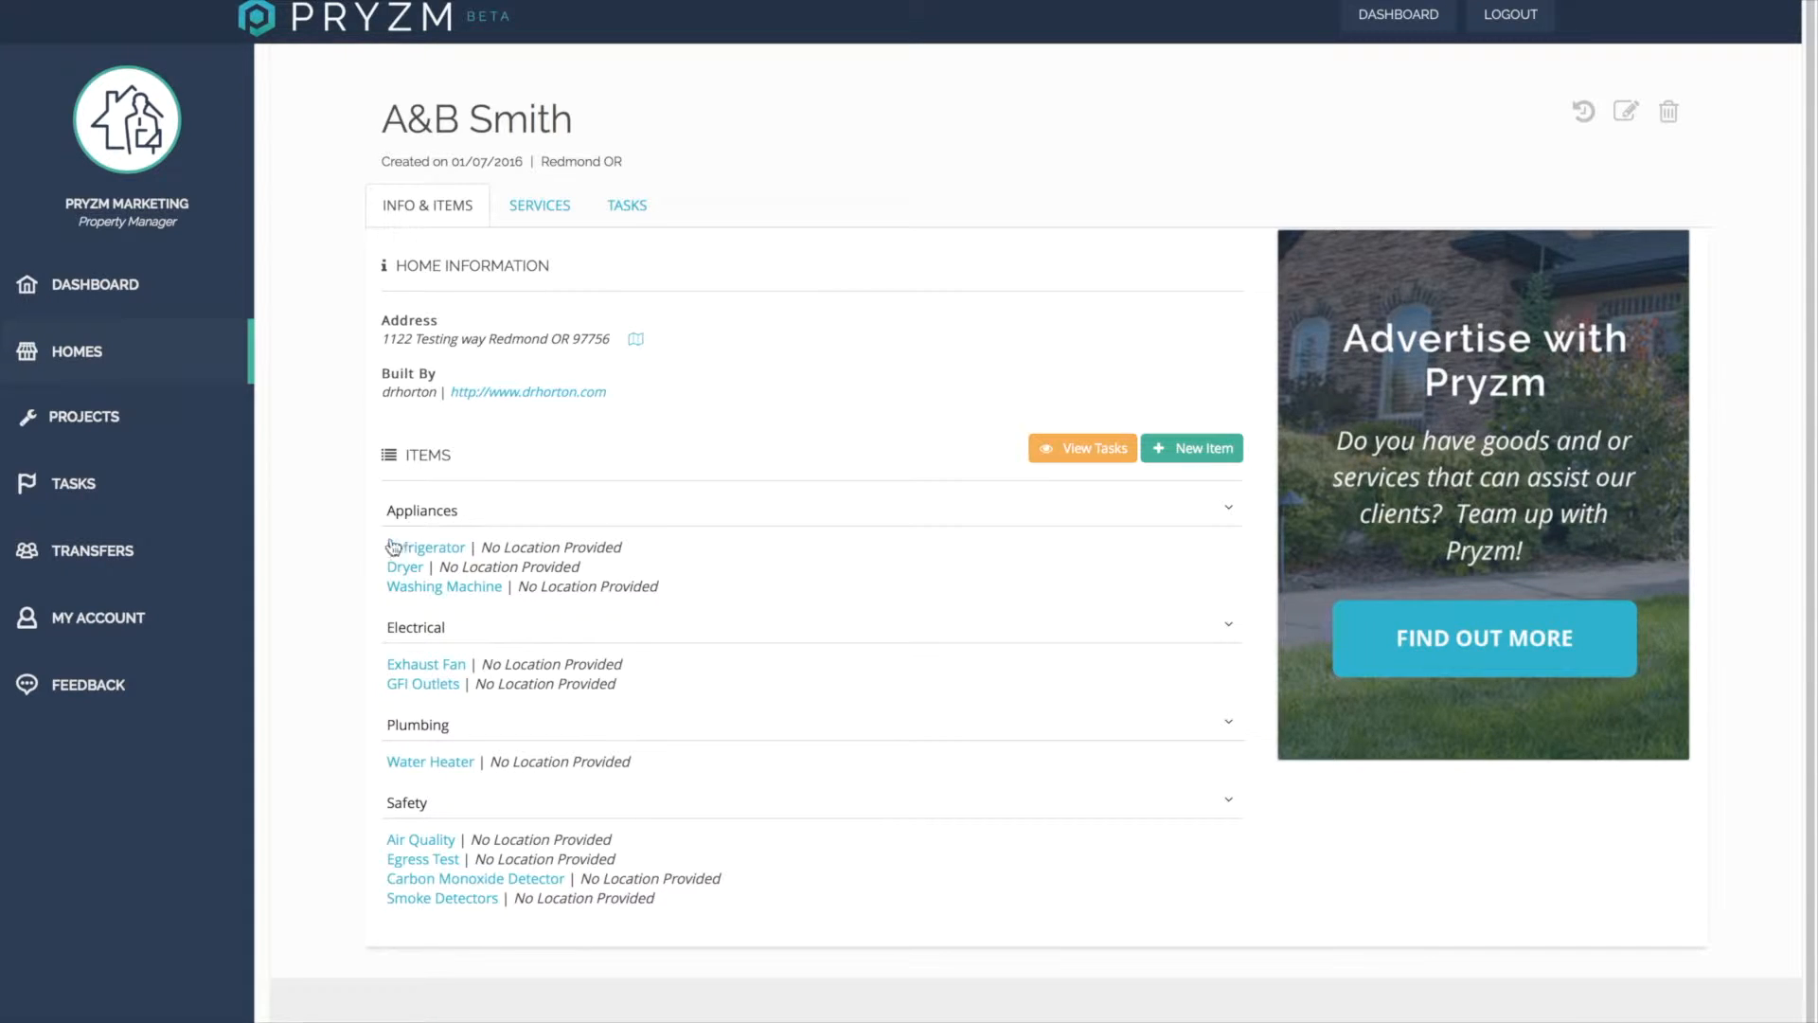
click(441, 550)
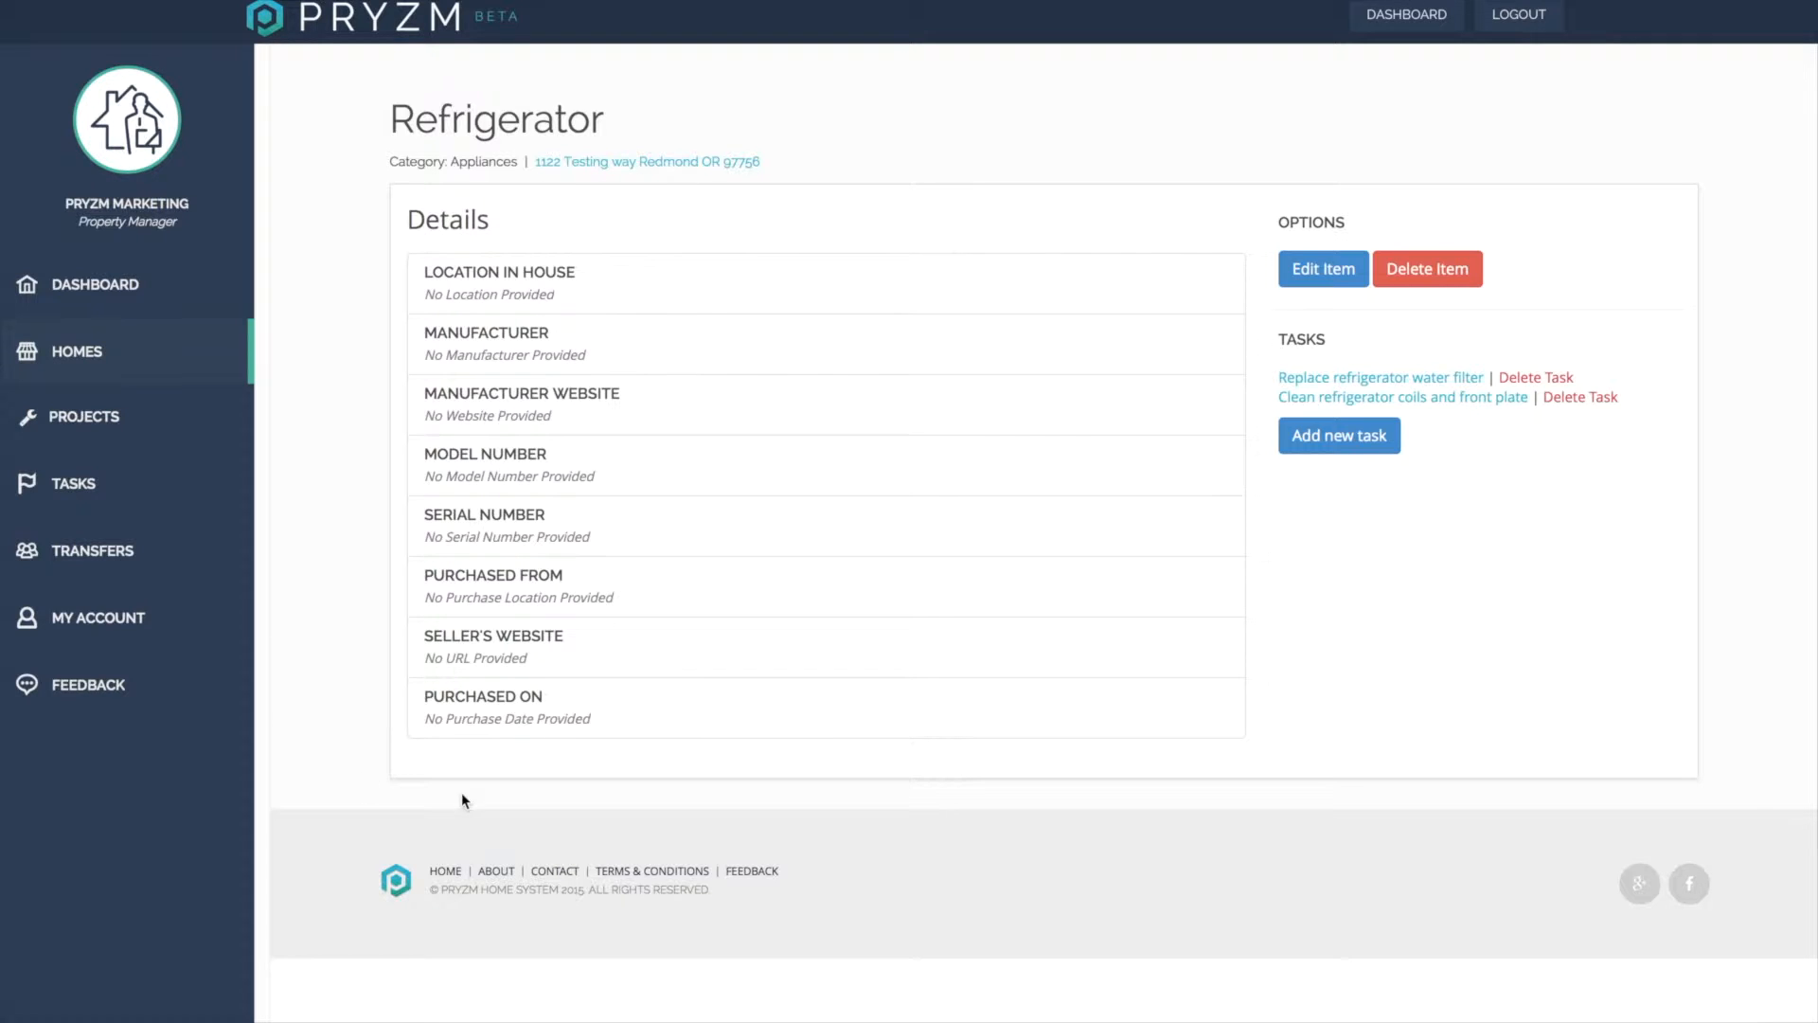
click(1323, 274)
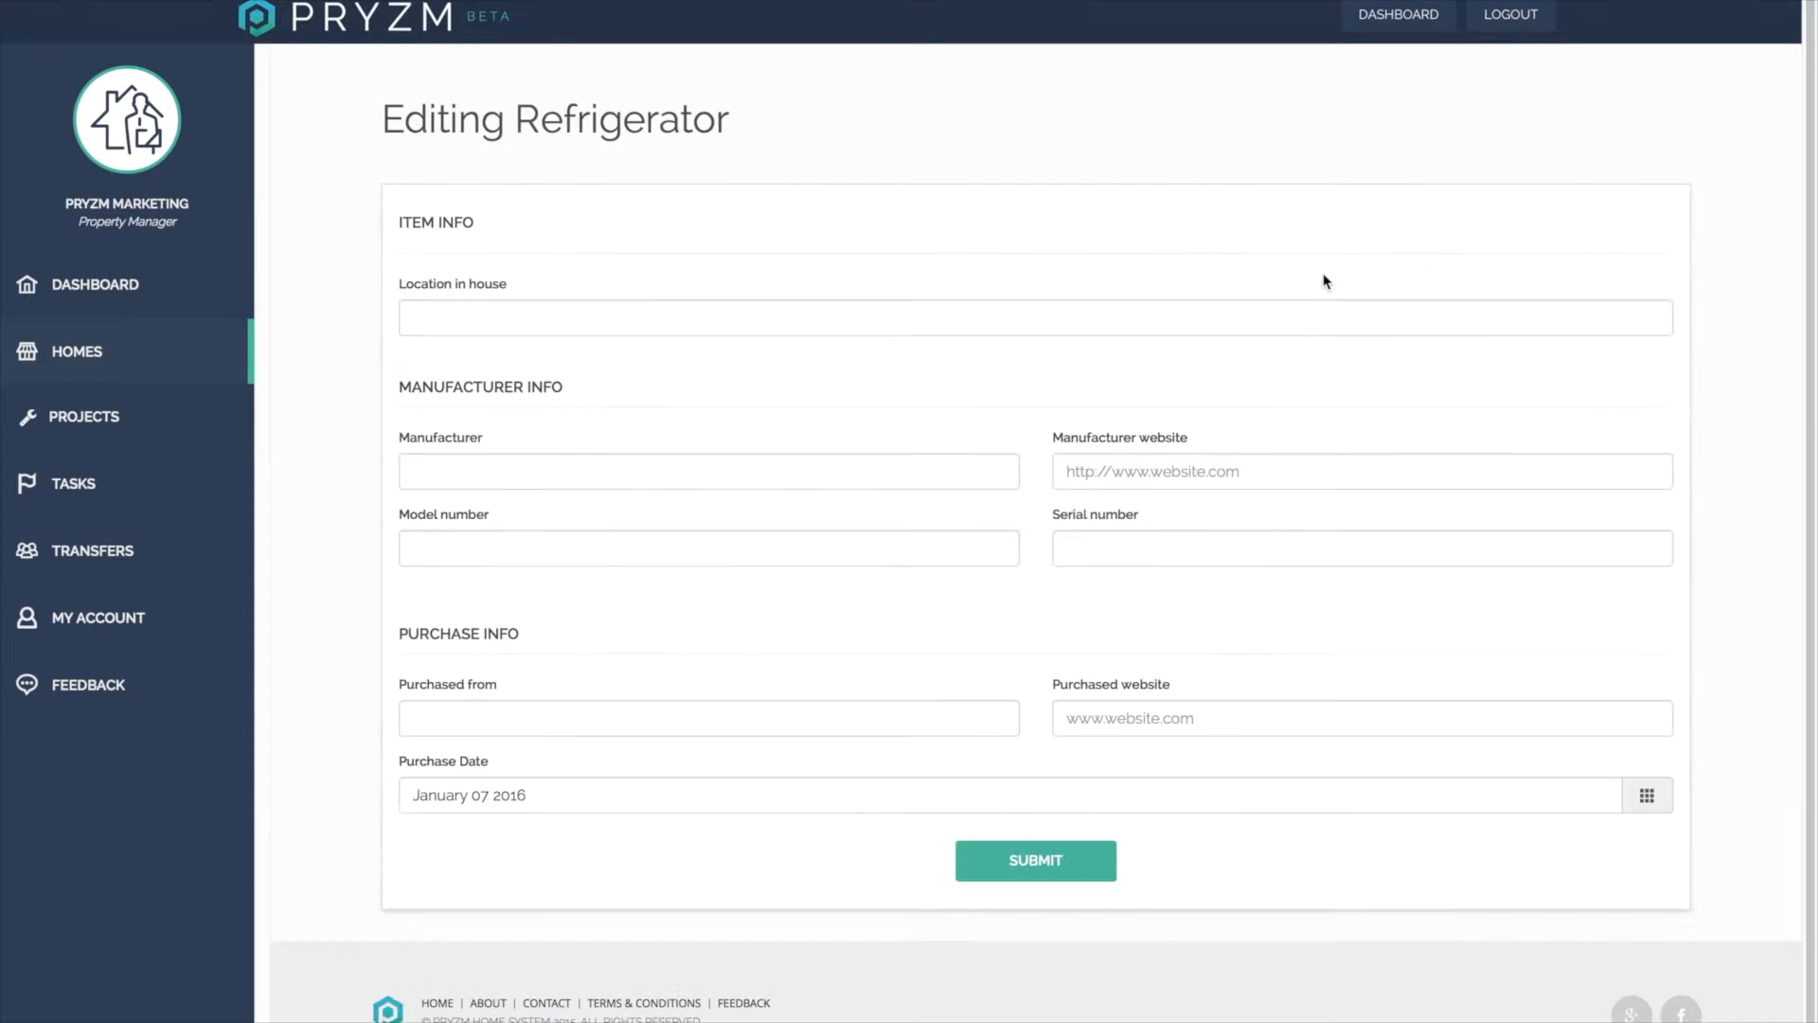
Set the refrigerator's location to Kitchen, manufacturer to whirlpool and model number to sdf4567.
click(851, 319)
text(Kitchen)
click(727, 472)
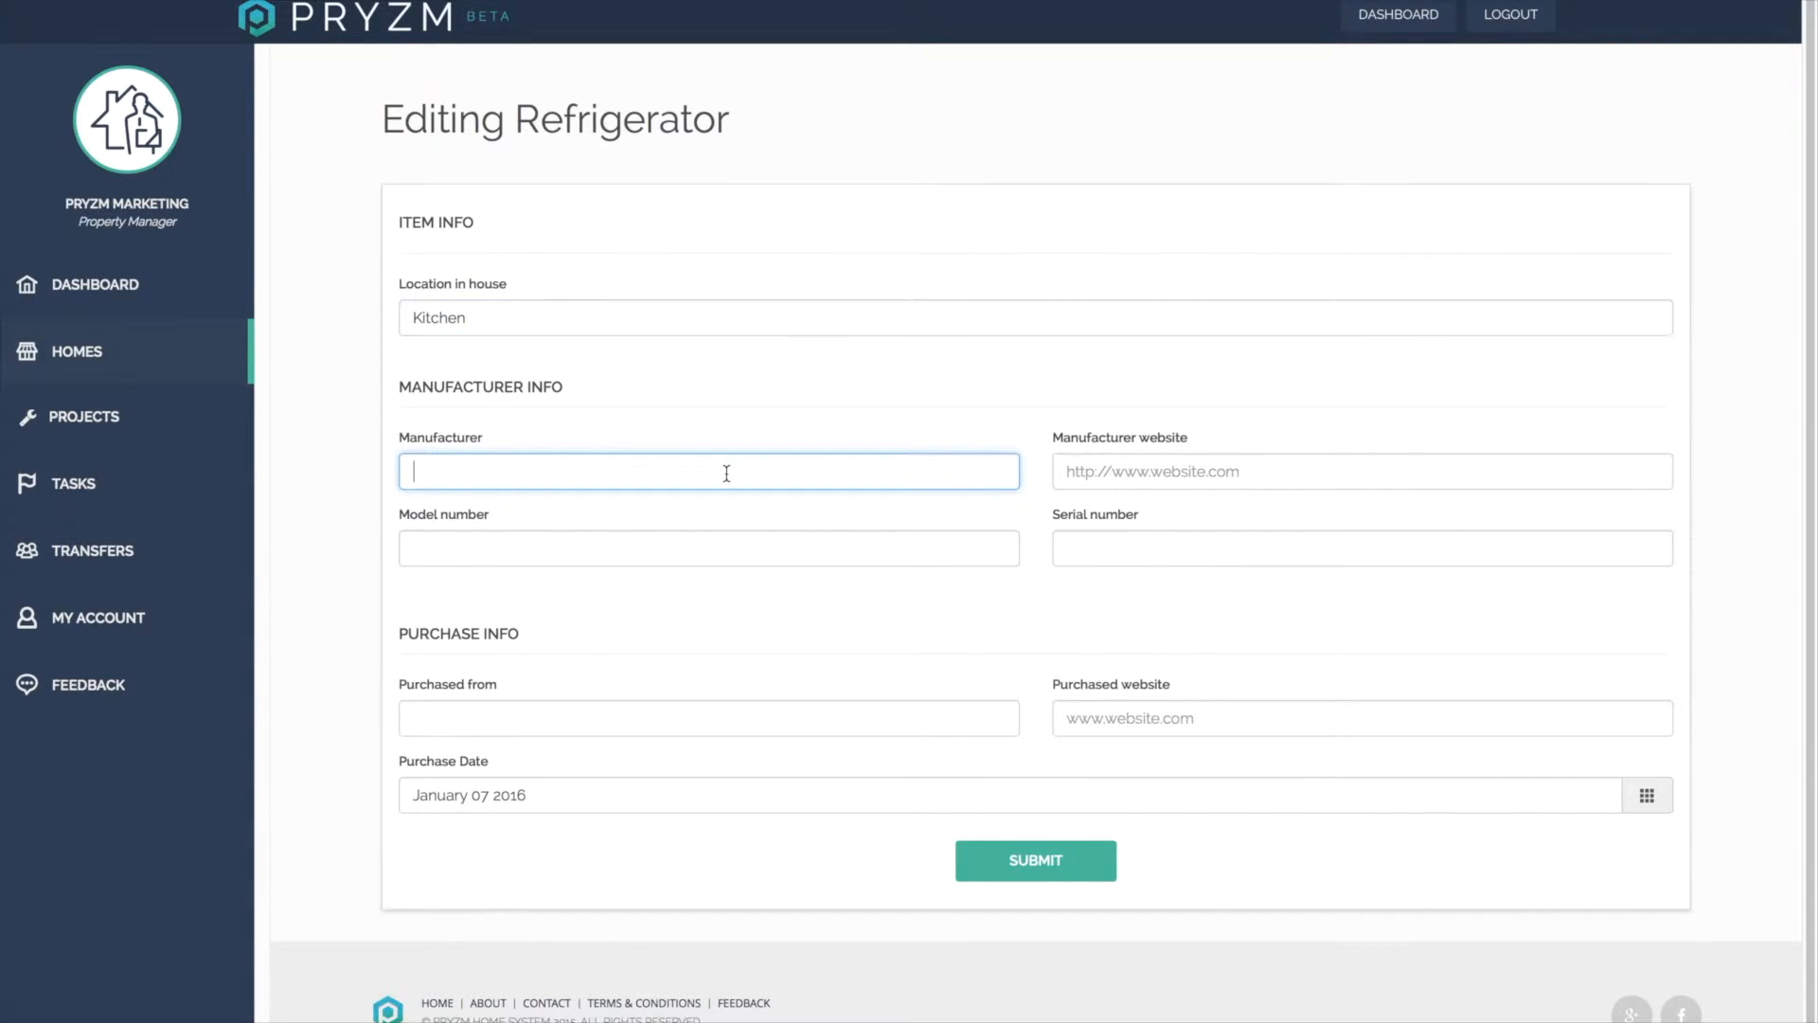
text(whirlpool)
click(710, 556)
text(sdf4567)
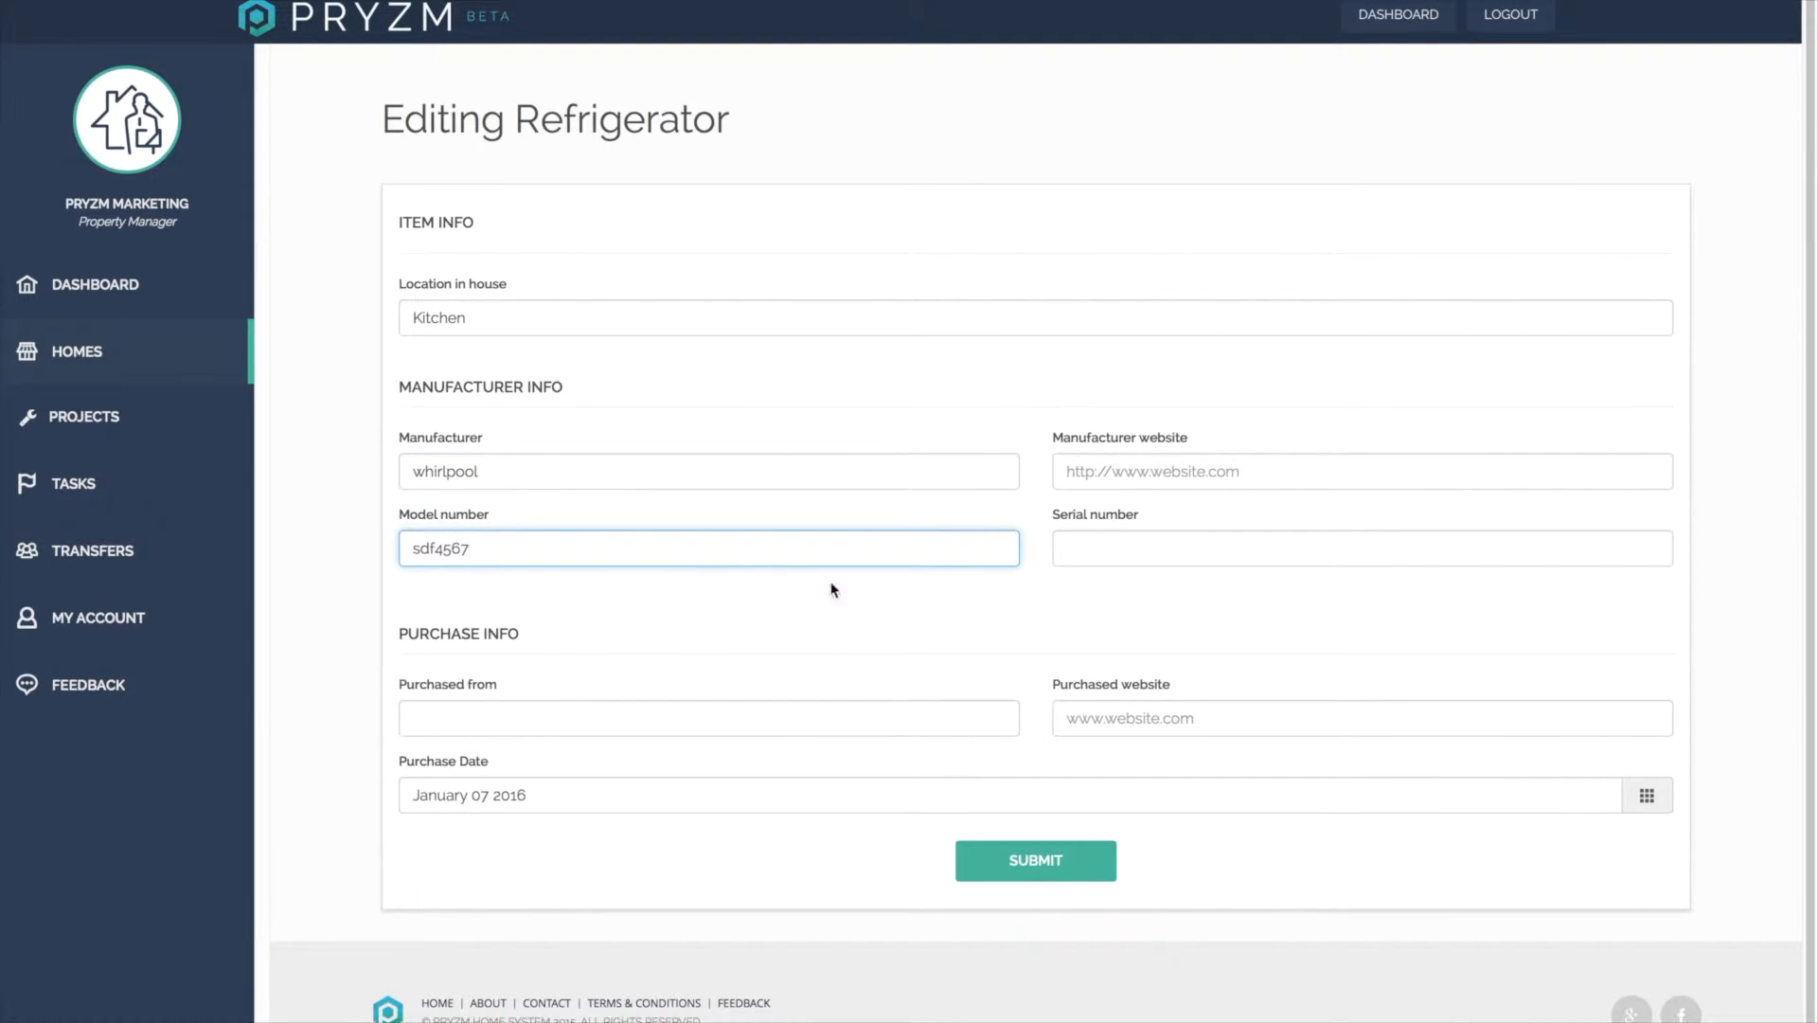
Set the refrigerator's serial number to wer4565 and submit the item changes.
click(1068, 548)
text(wer4565)
click(1230, 467)
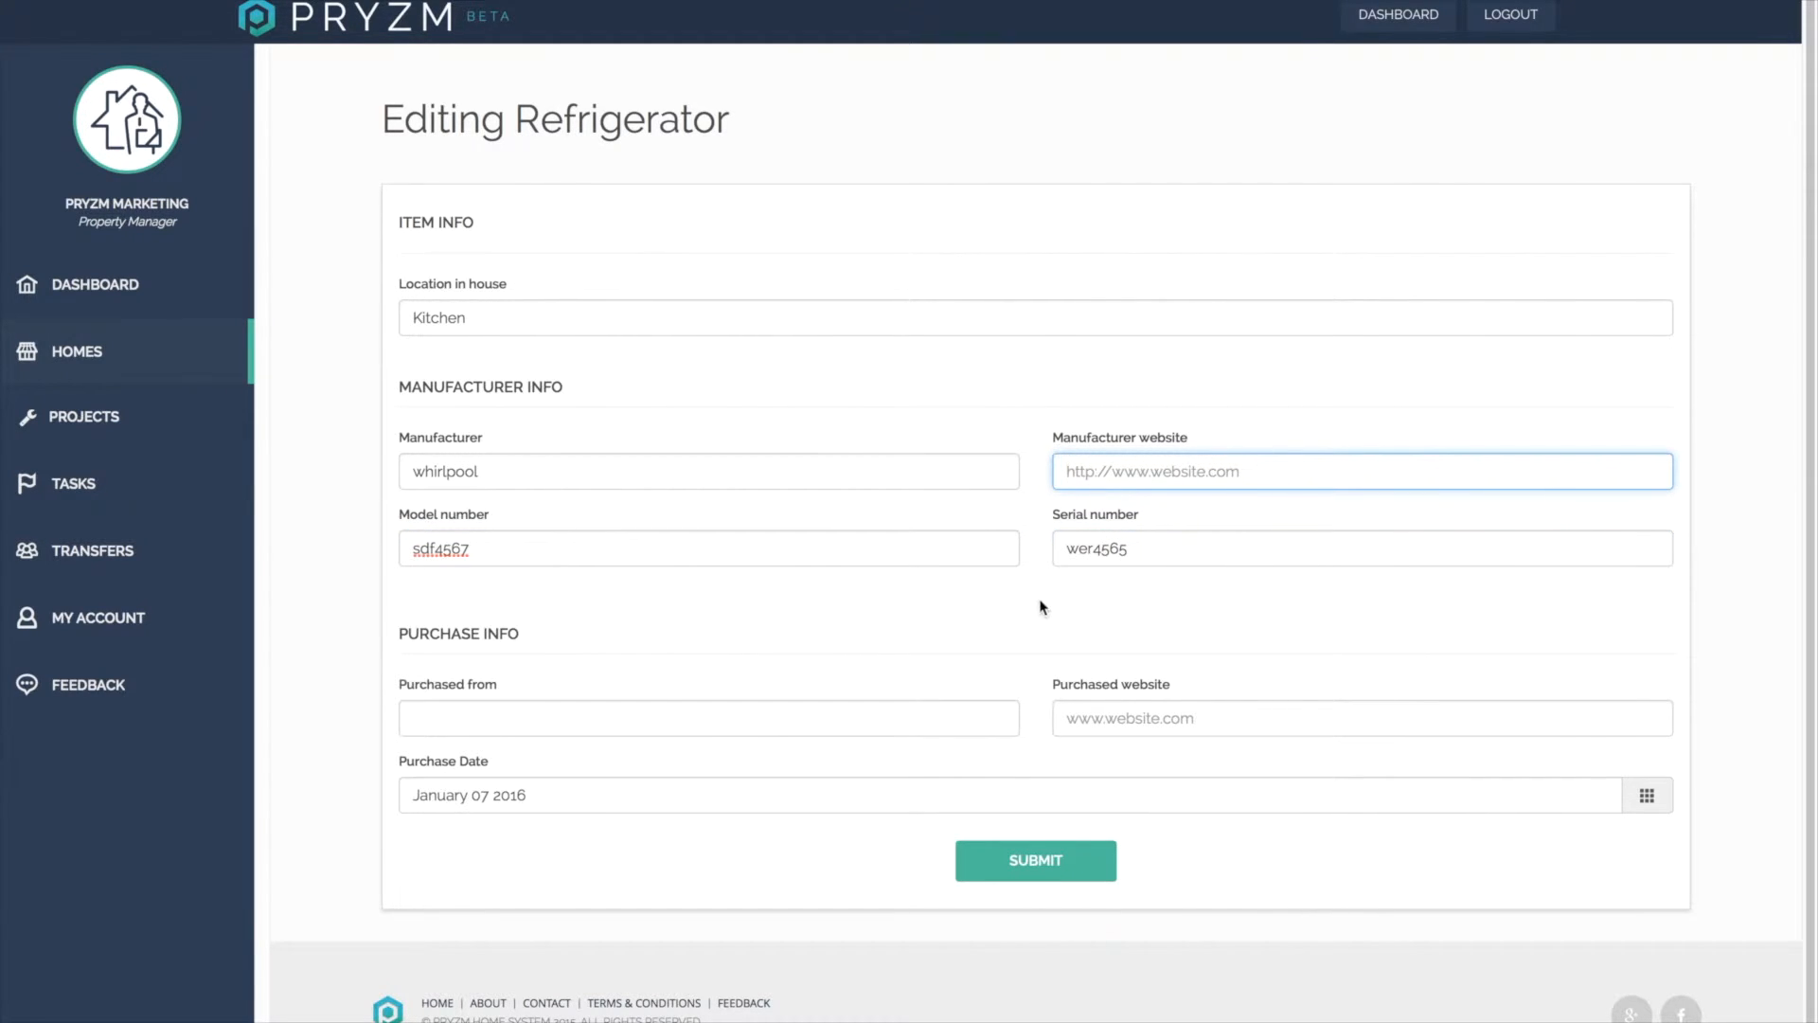
click(482, 724)
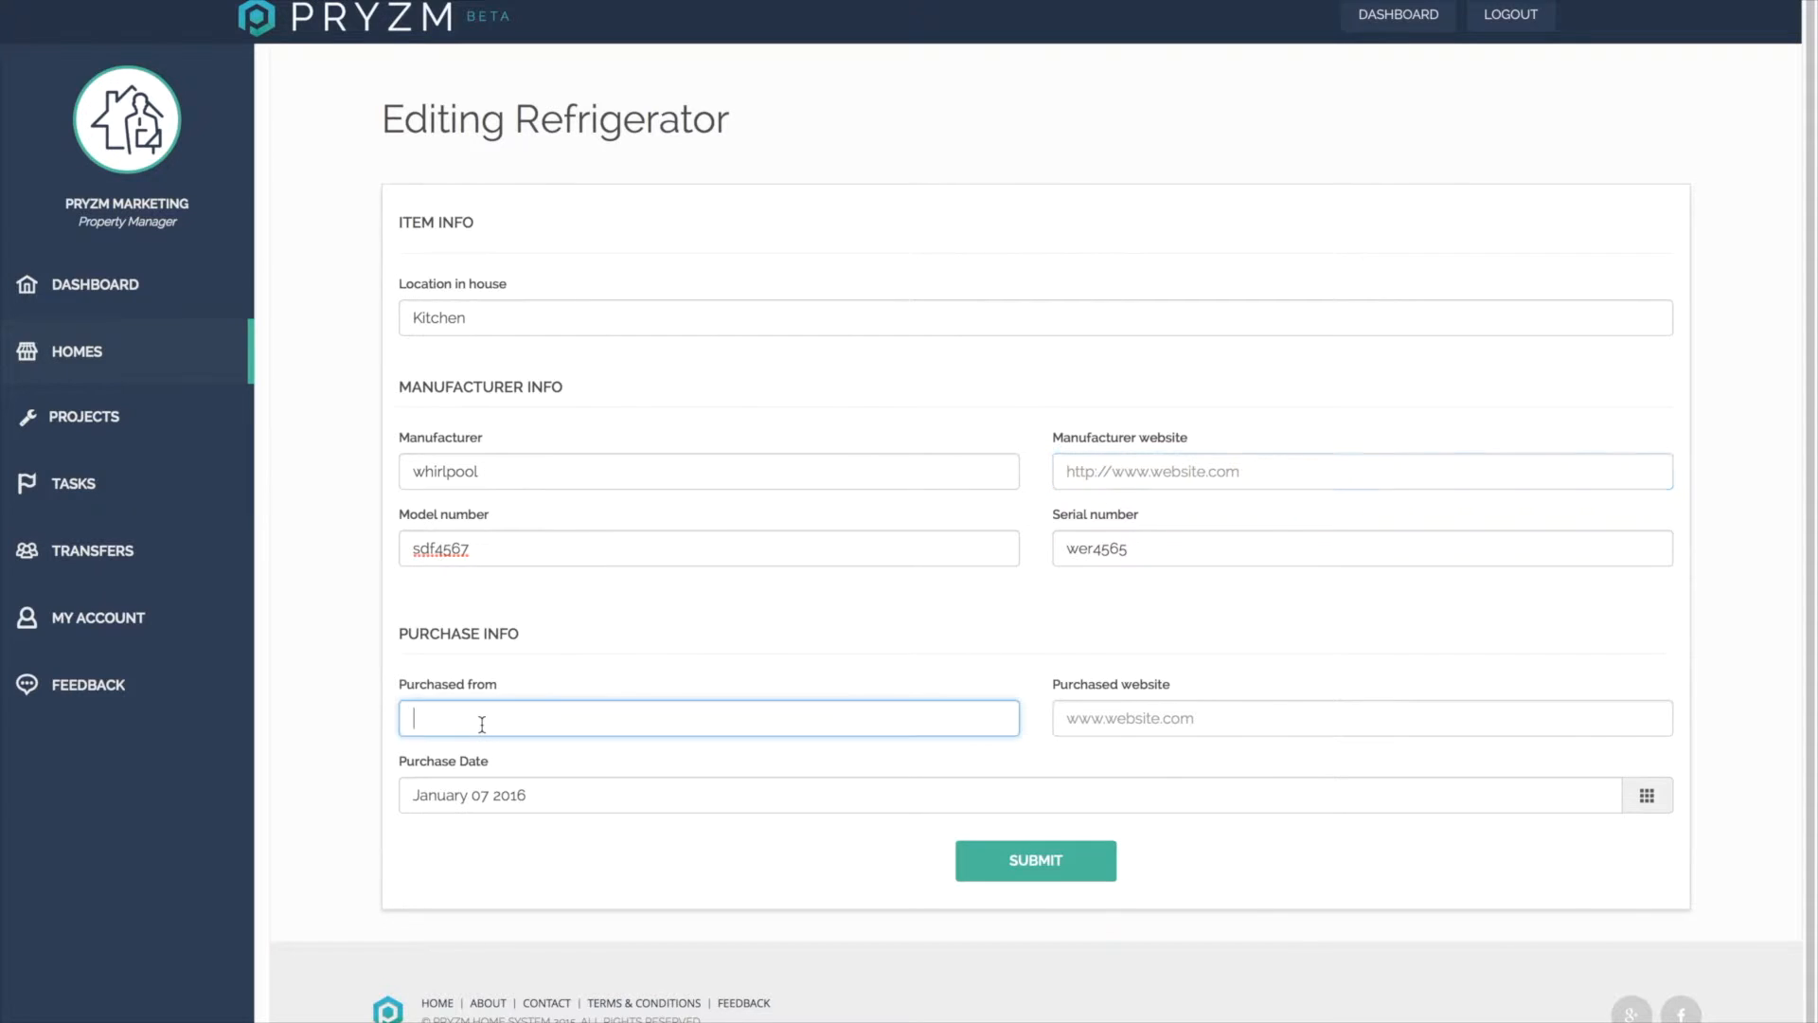
click(1079, 720)
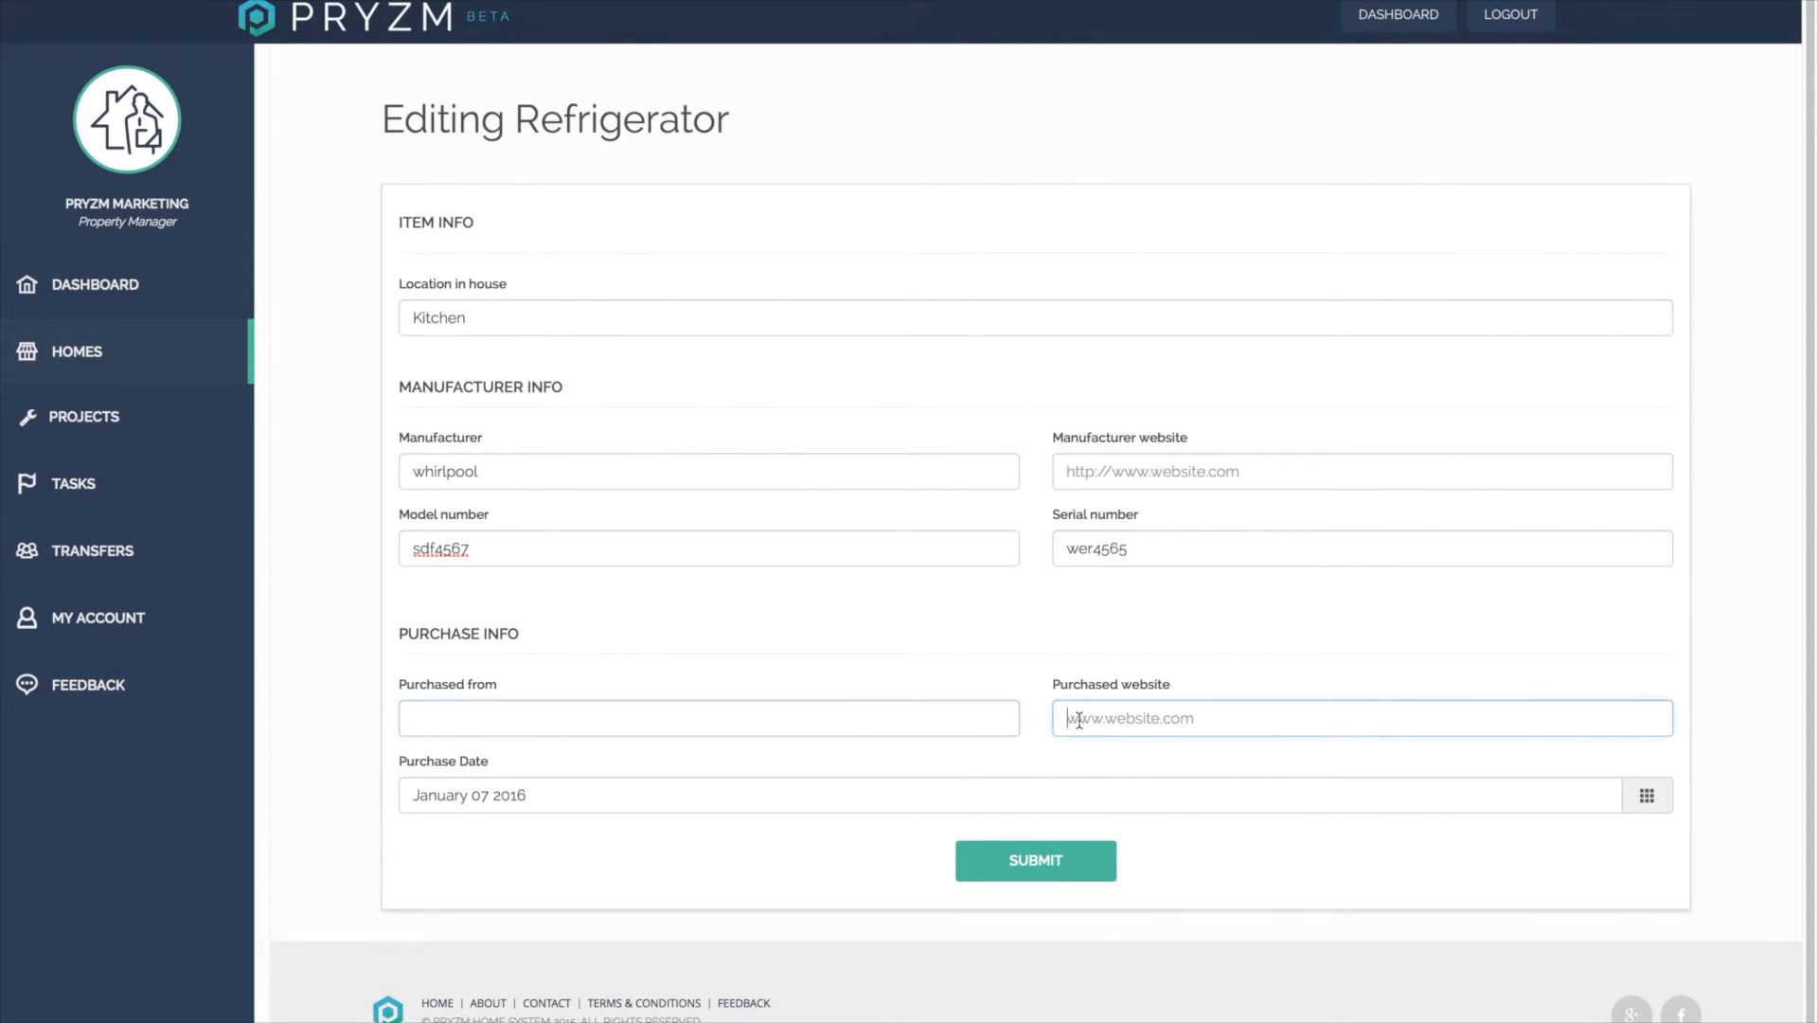
click(1046, 872)
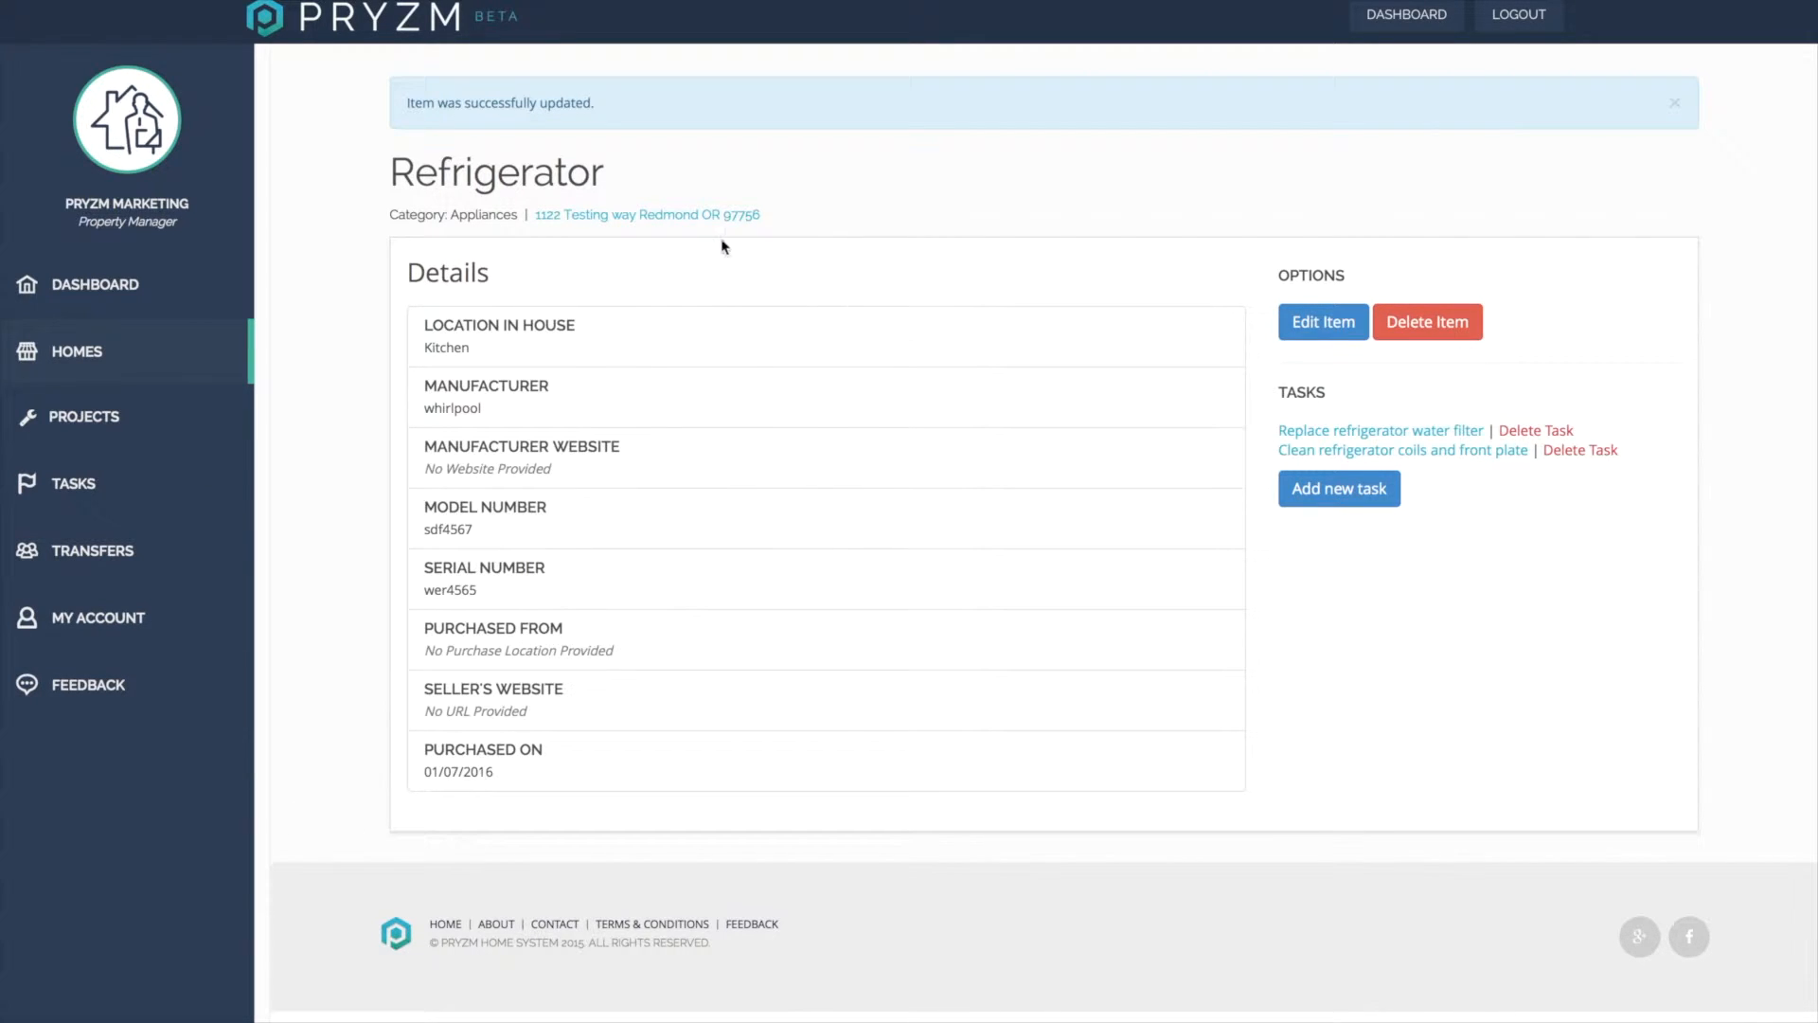
Open the refrigerator's Replace refrigerator water filter task for editing.
click(684, 217)
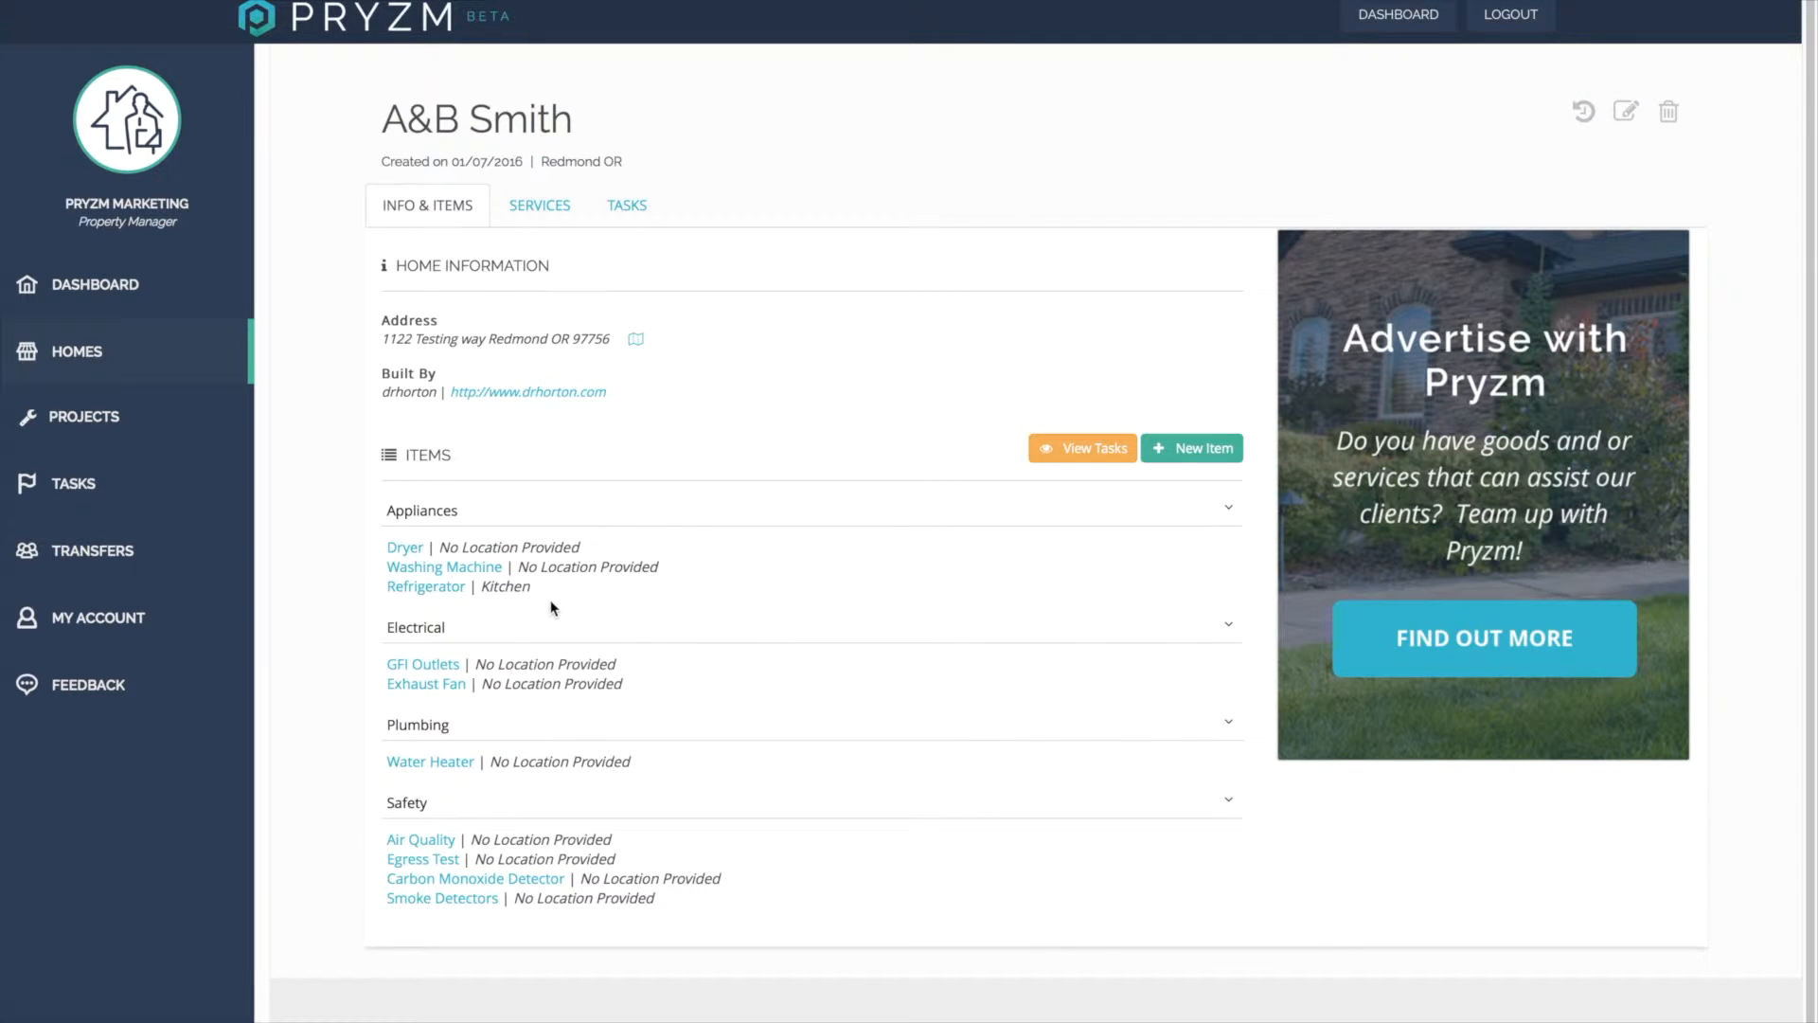
click(426, 587)
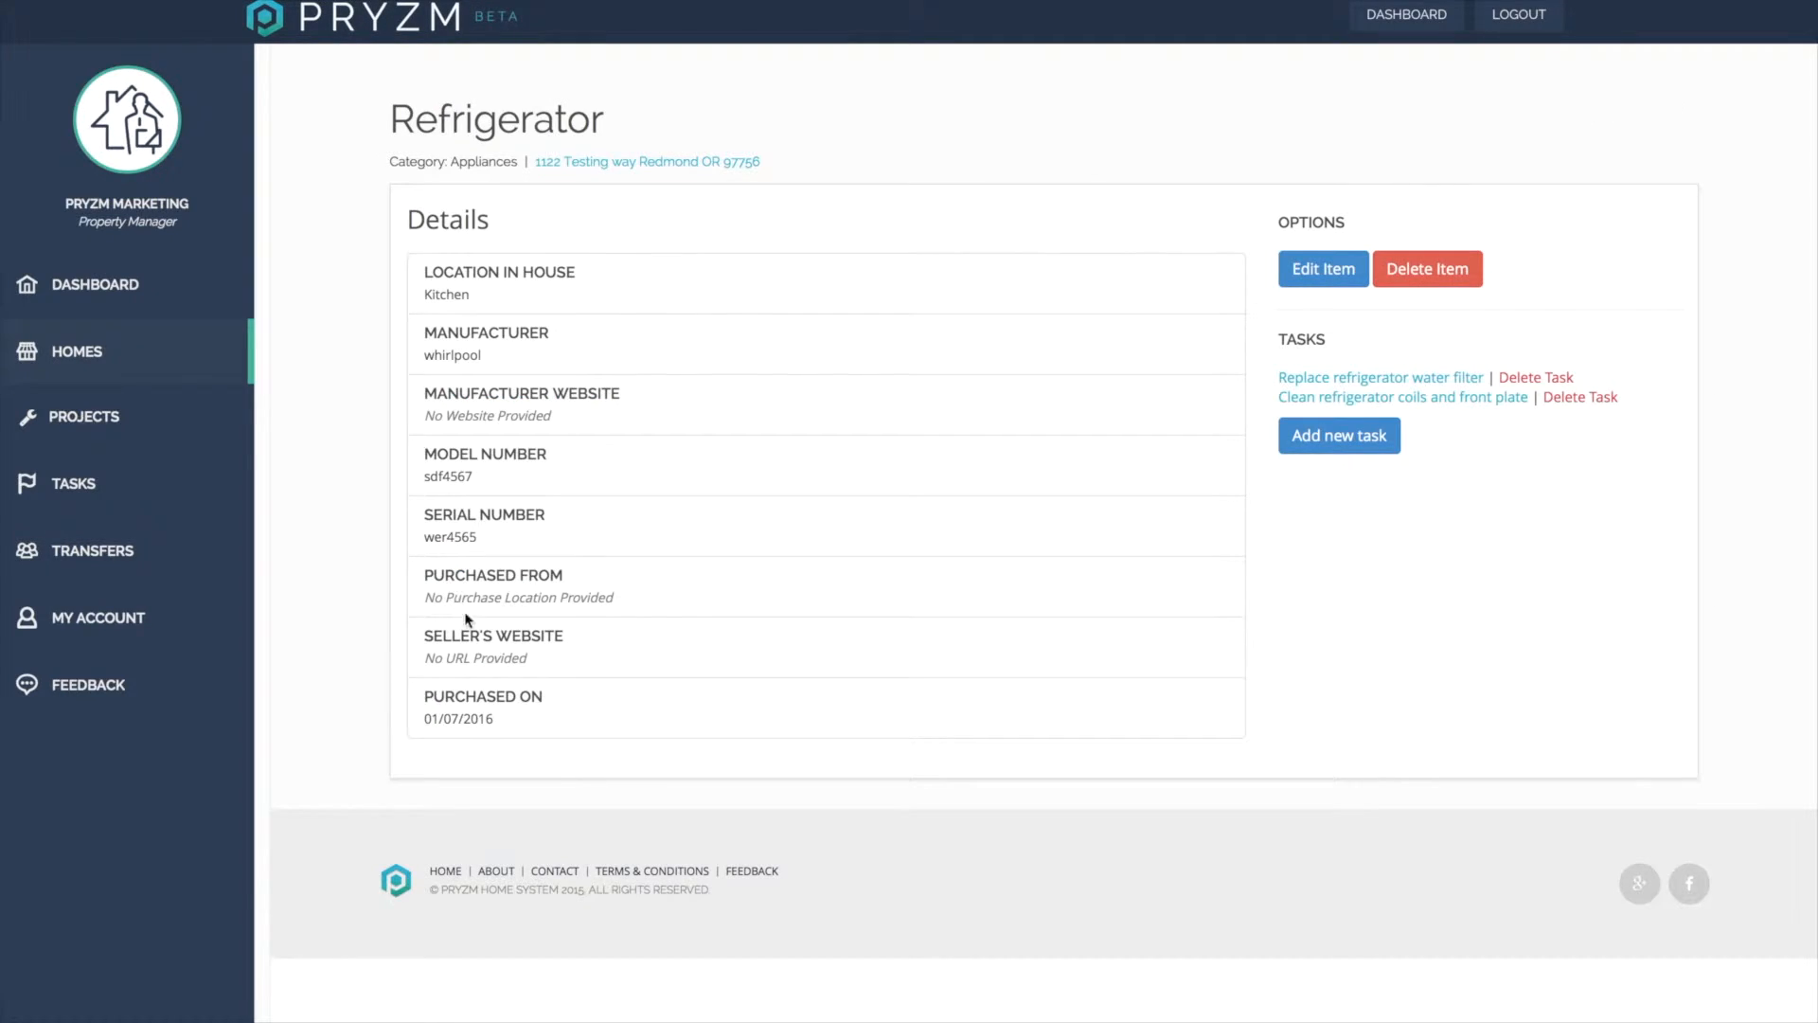
click(1447, 379)
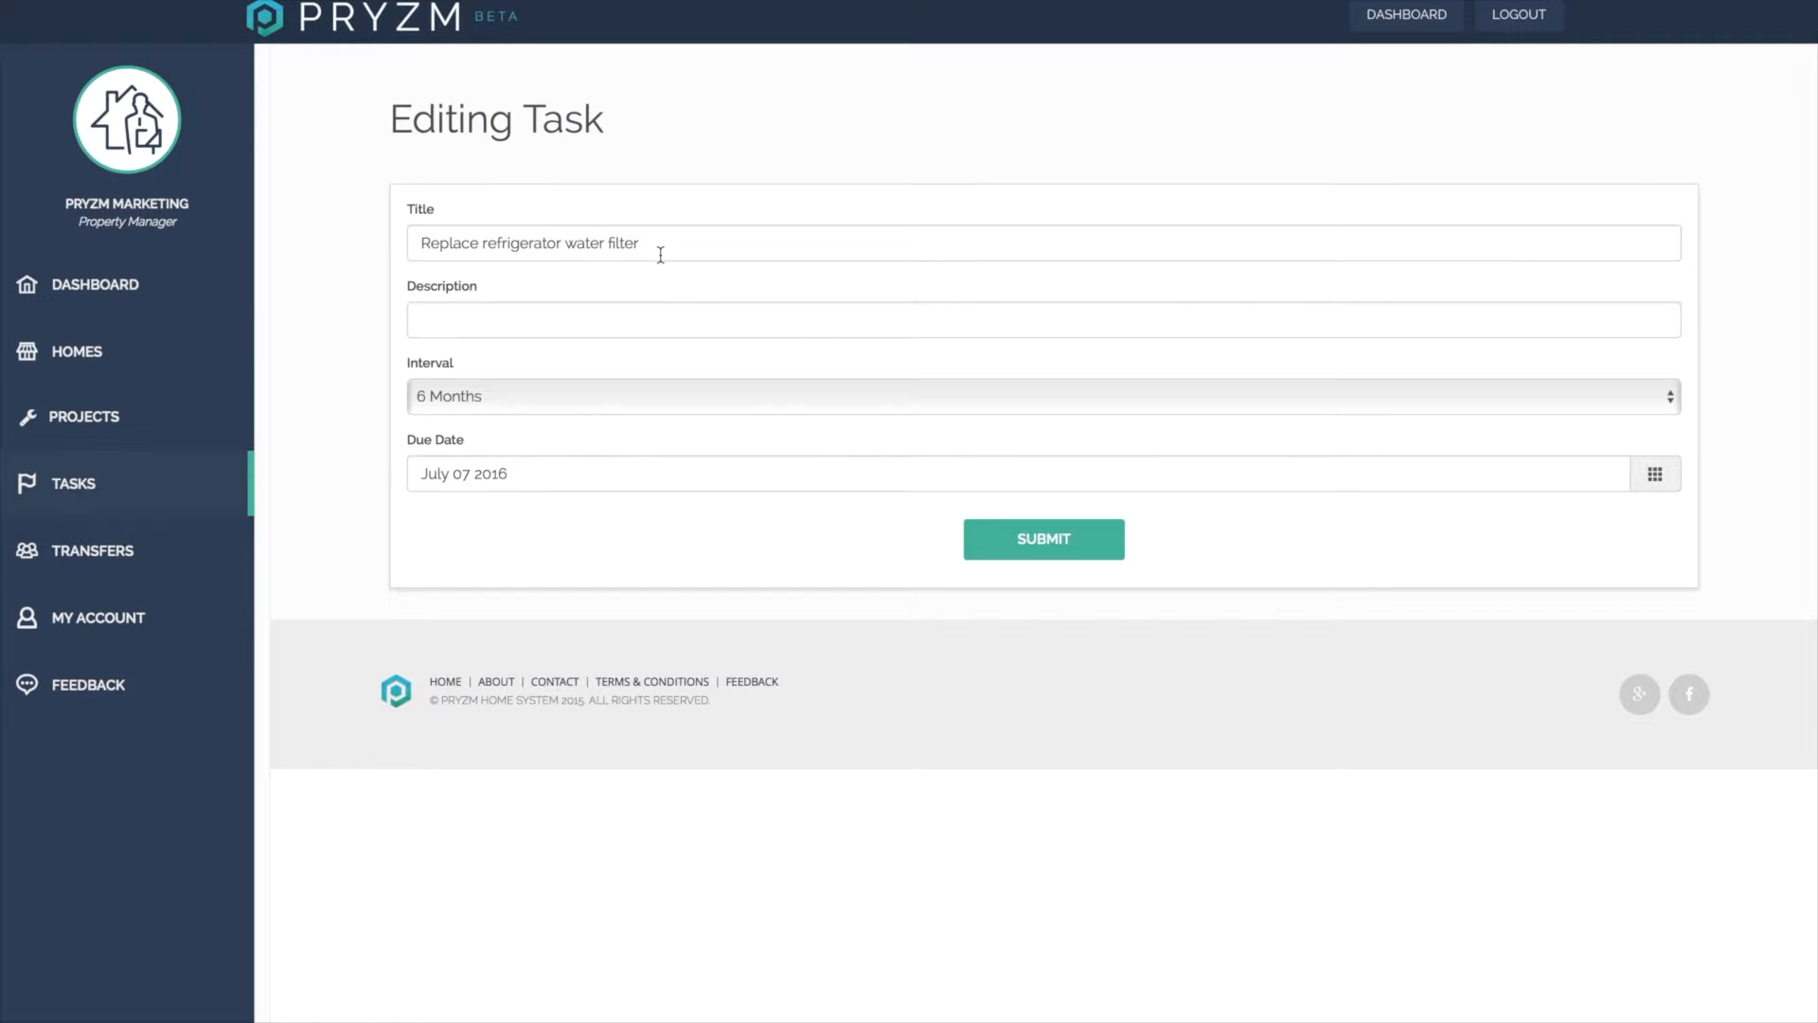
Set the task description to Wre123 and its interval to 1 Year.
click(542, 326)
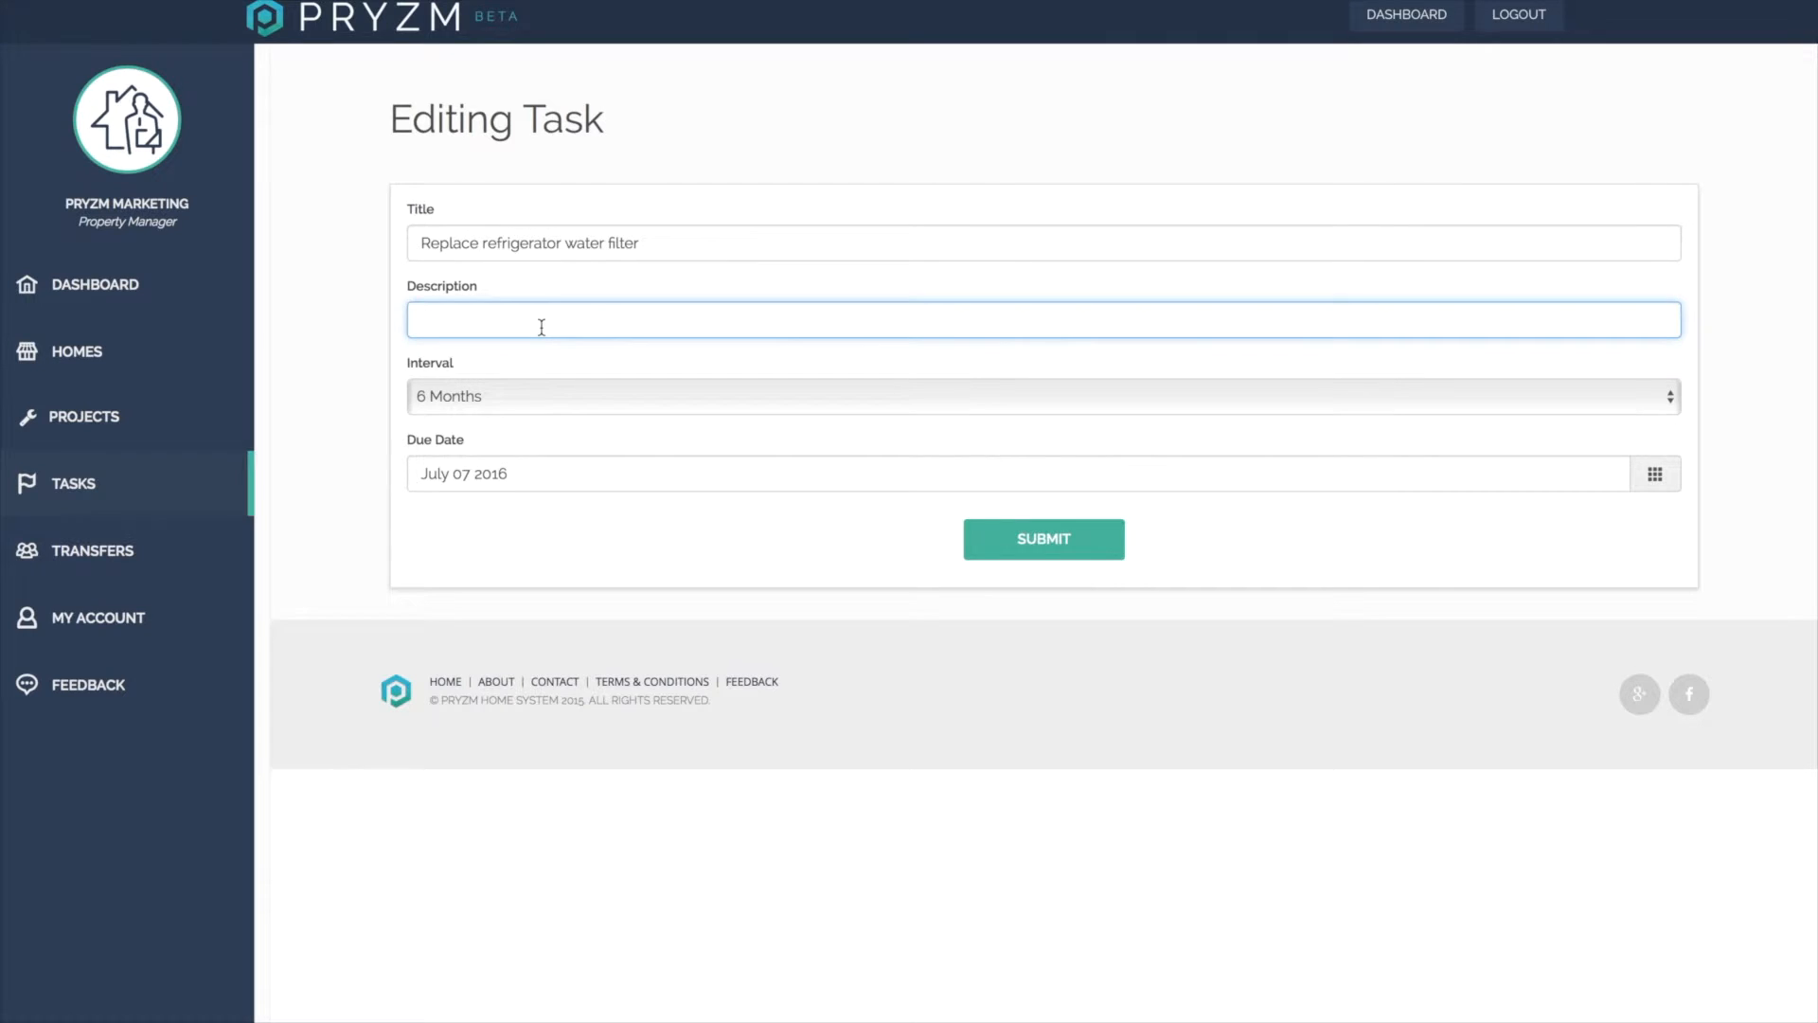
text(Wre123)
click(536, 402)
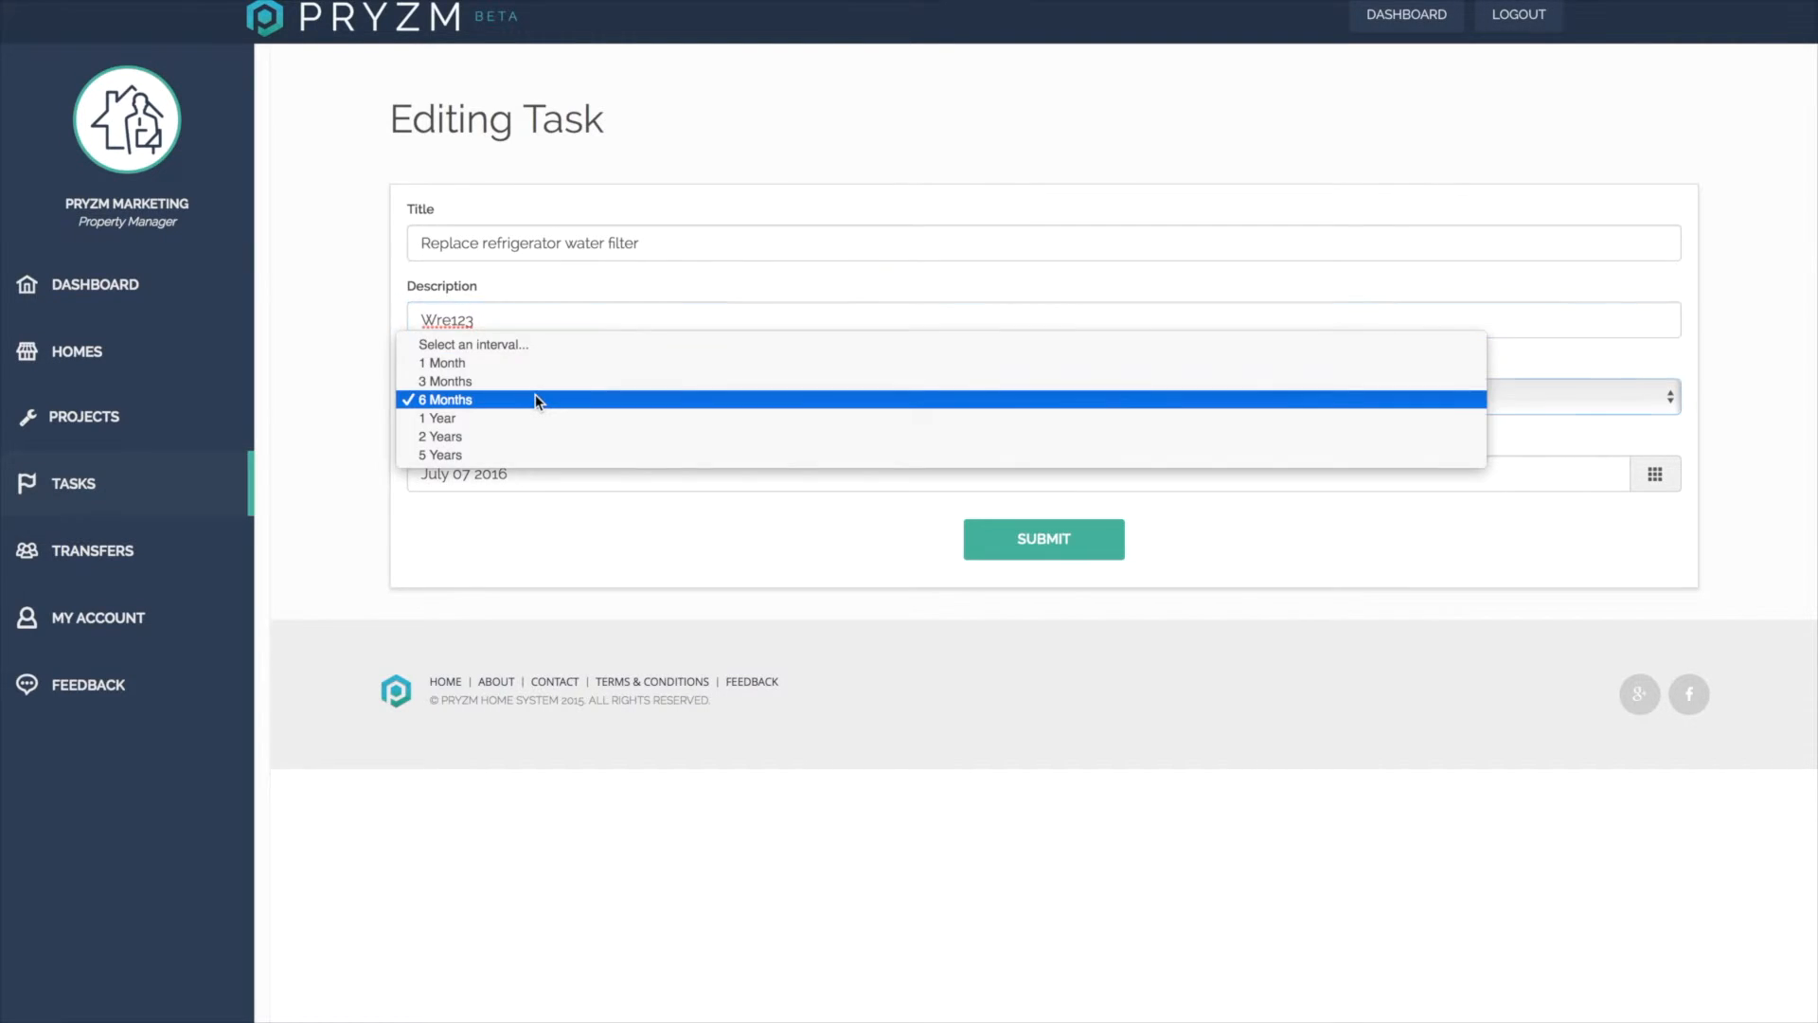
click(536, 418)
Set the task's due date to February 4, 2016 and submit the task.
click(588, 471)
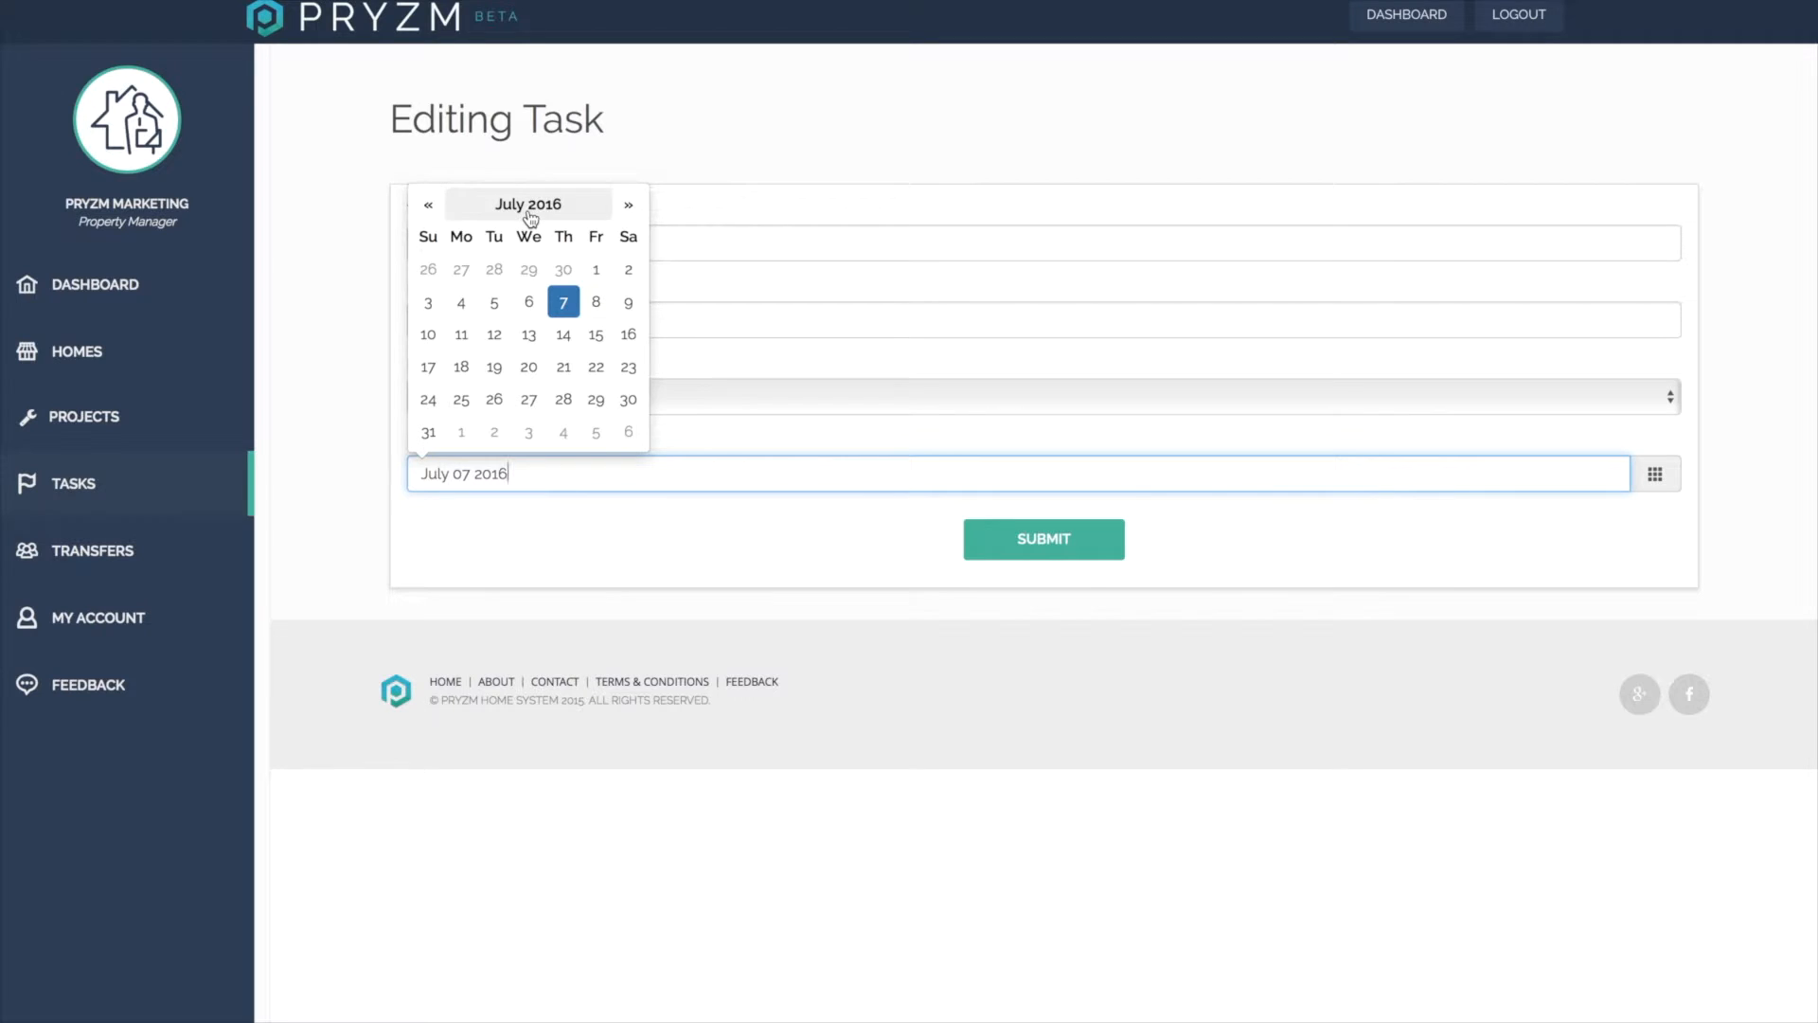
click(429, 206)
click(429, 206)
click(429, 206)
click(429, 205)
click(429, 206)
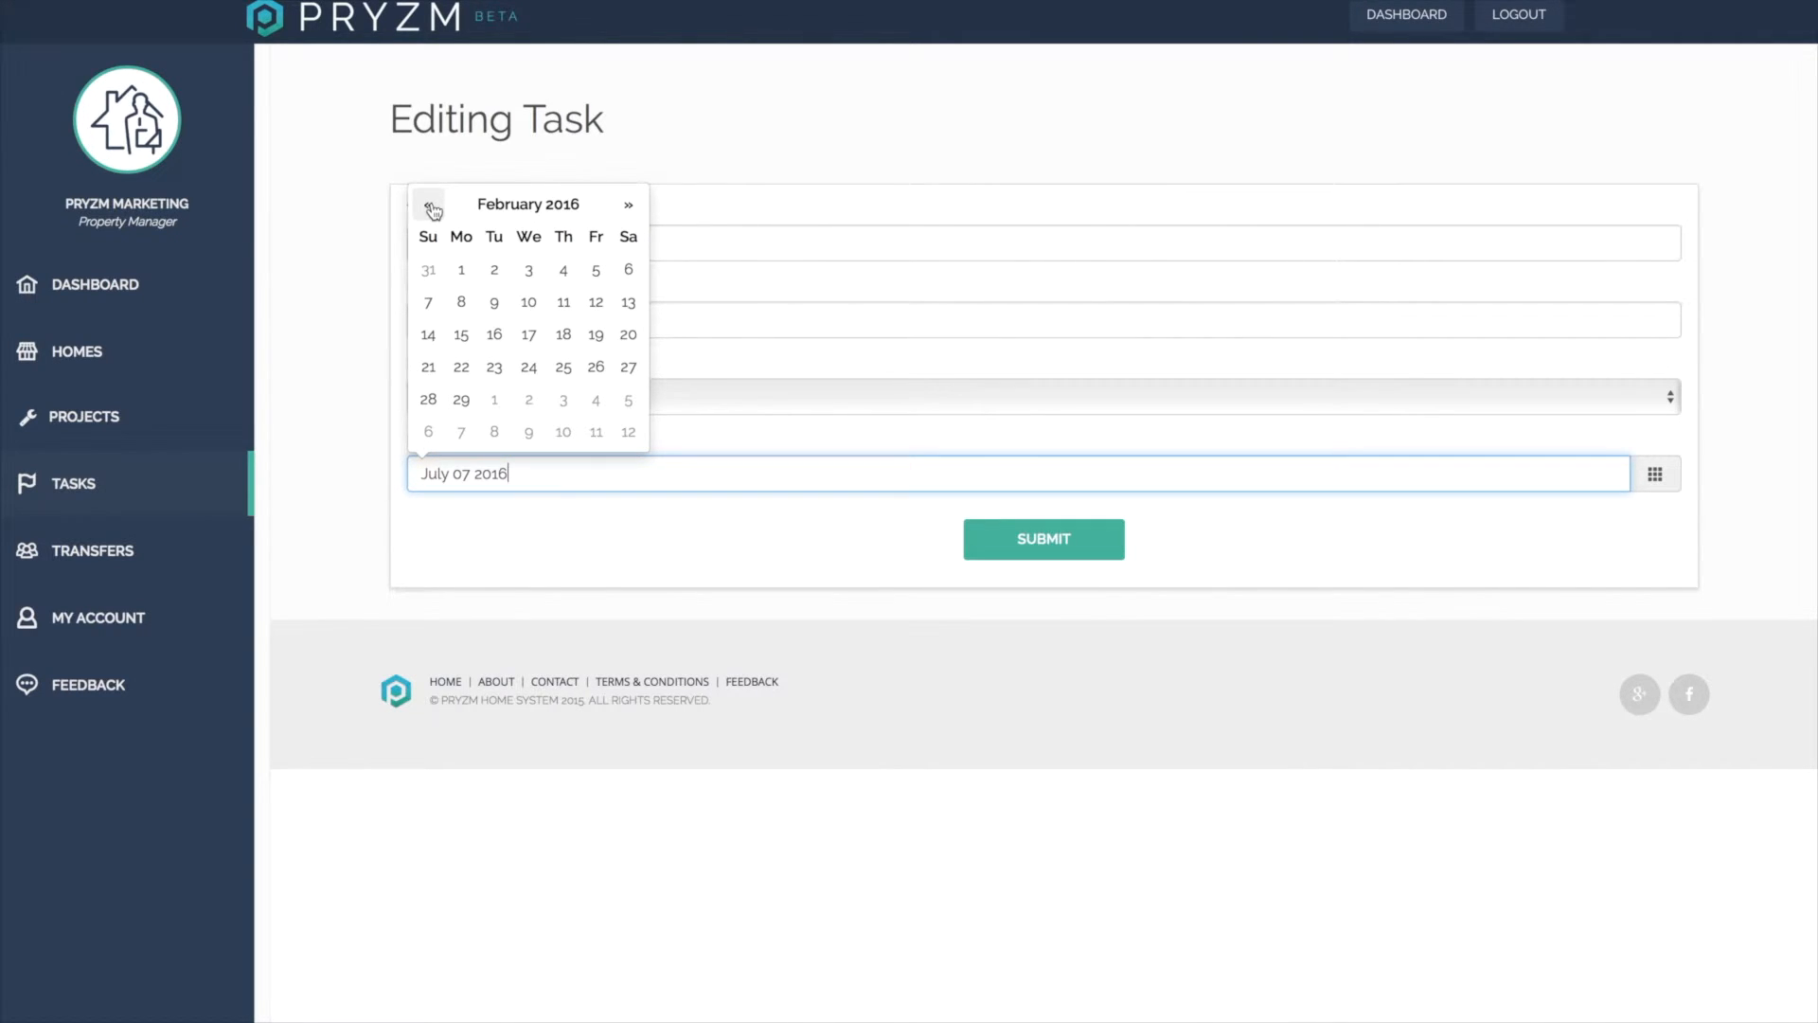
click(564, 271)
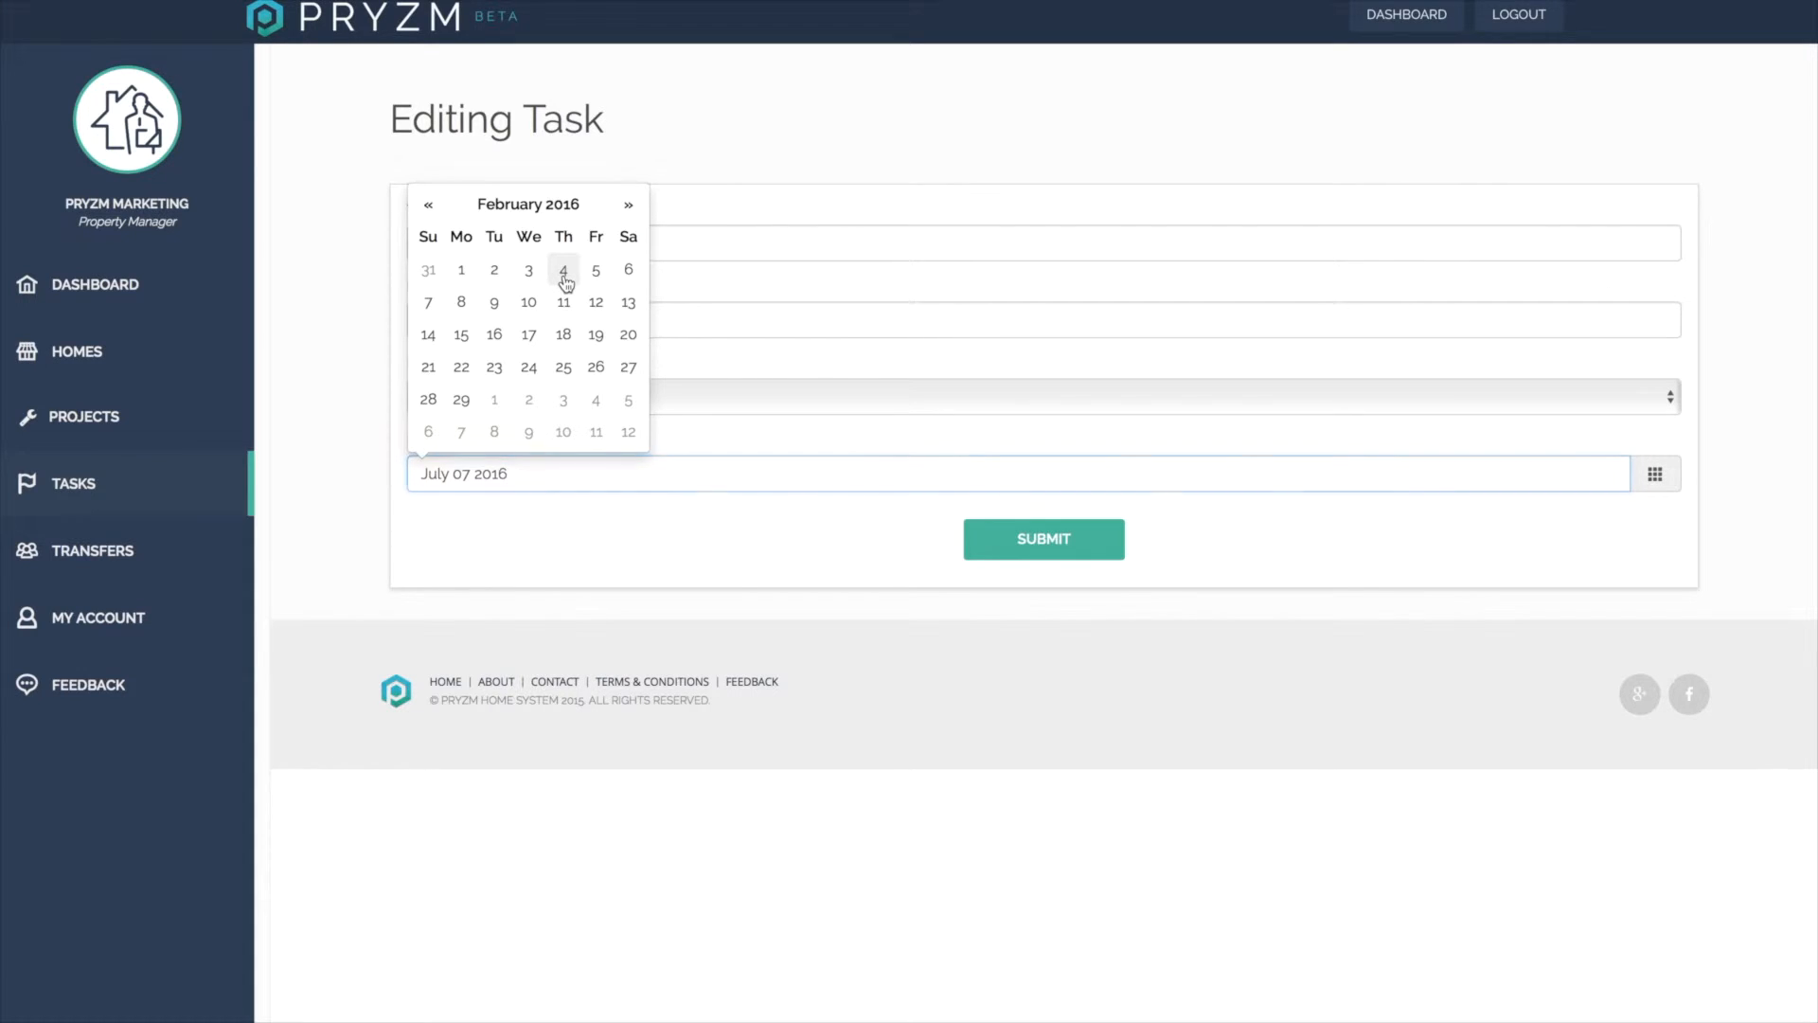
click(1054, 538)
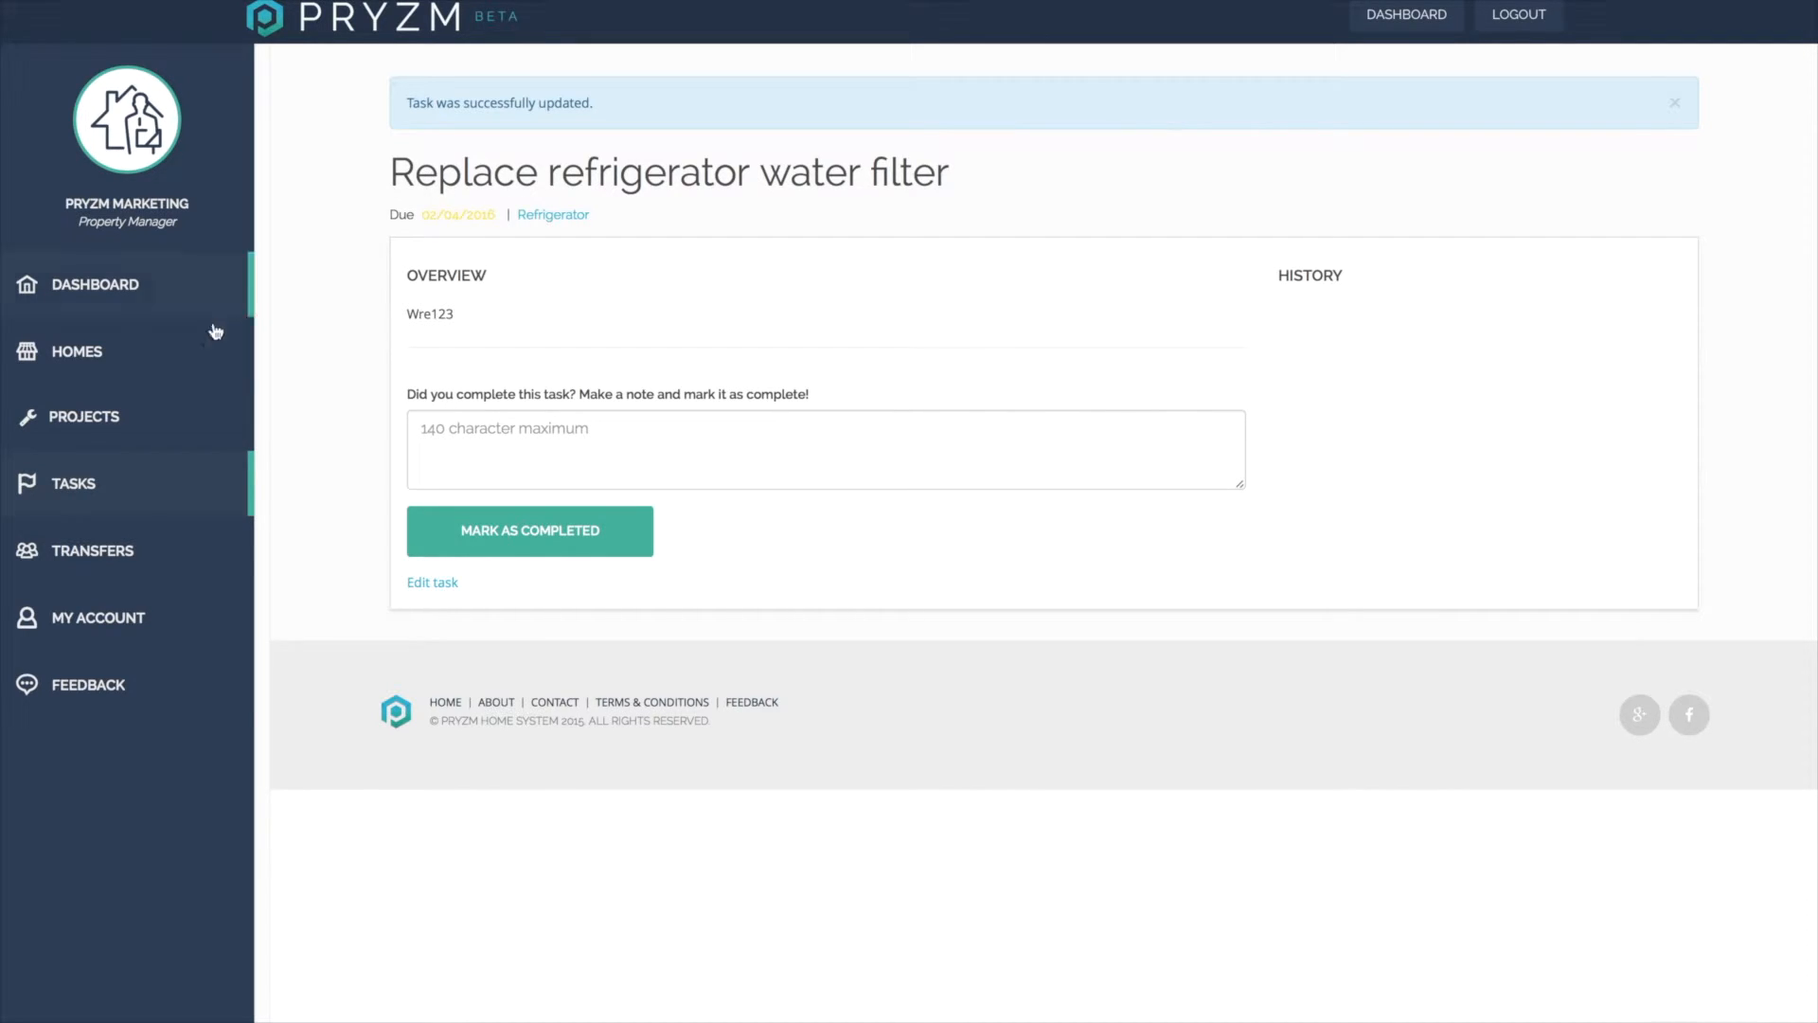
From the home's task list, mark the Replace refrigerator water filter task completed with the note completed.
click(136, 352)
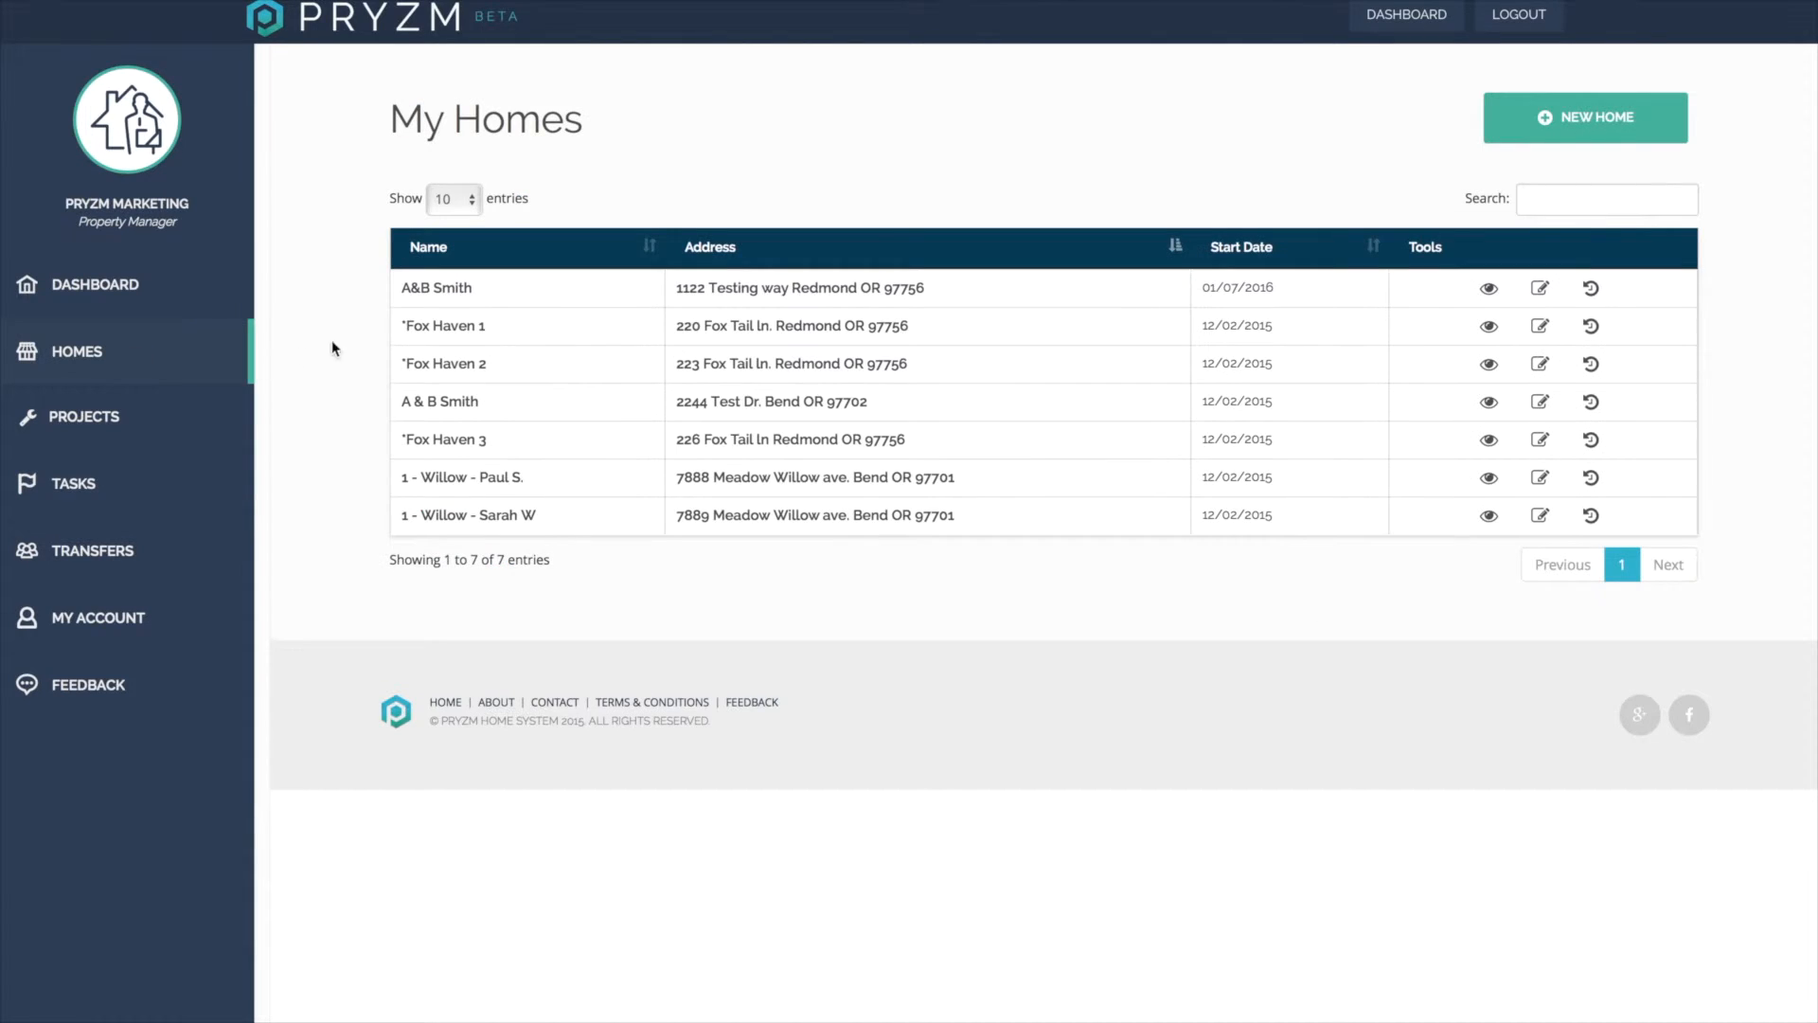
click(787, 288)
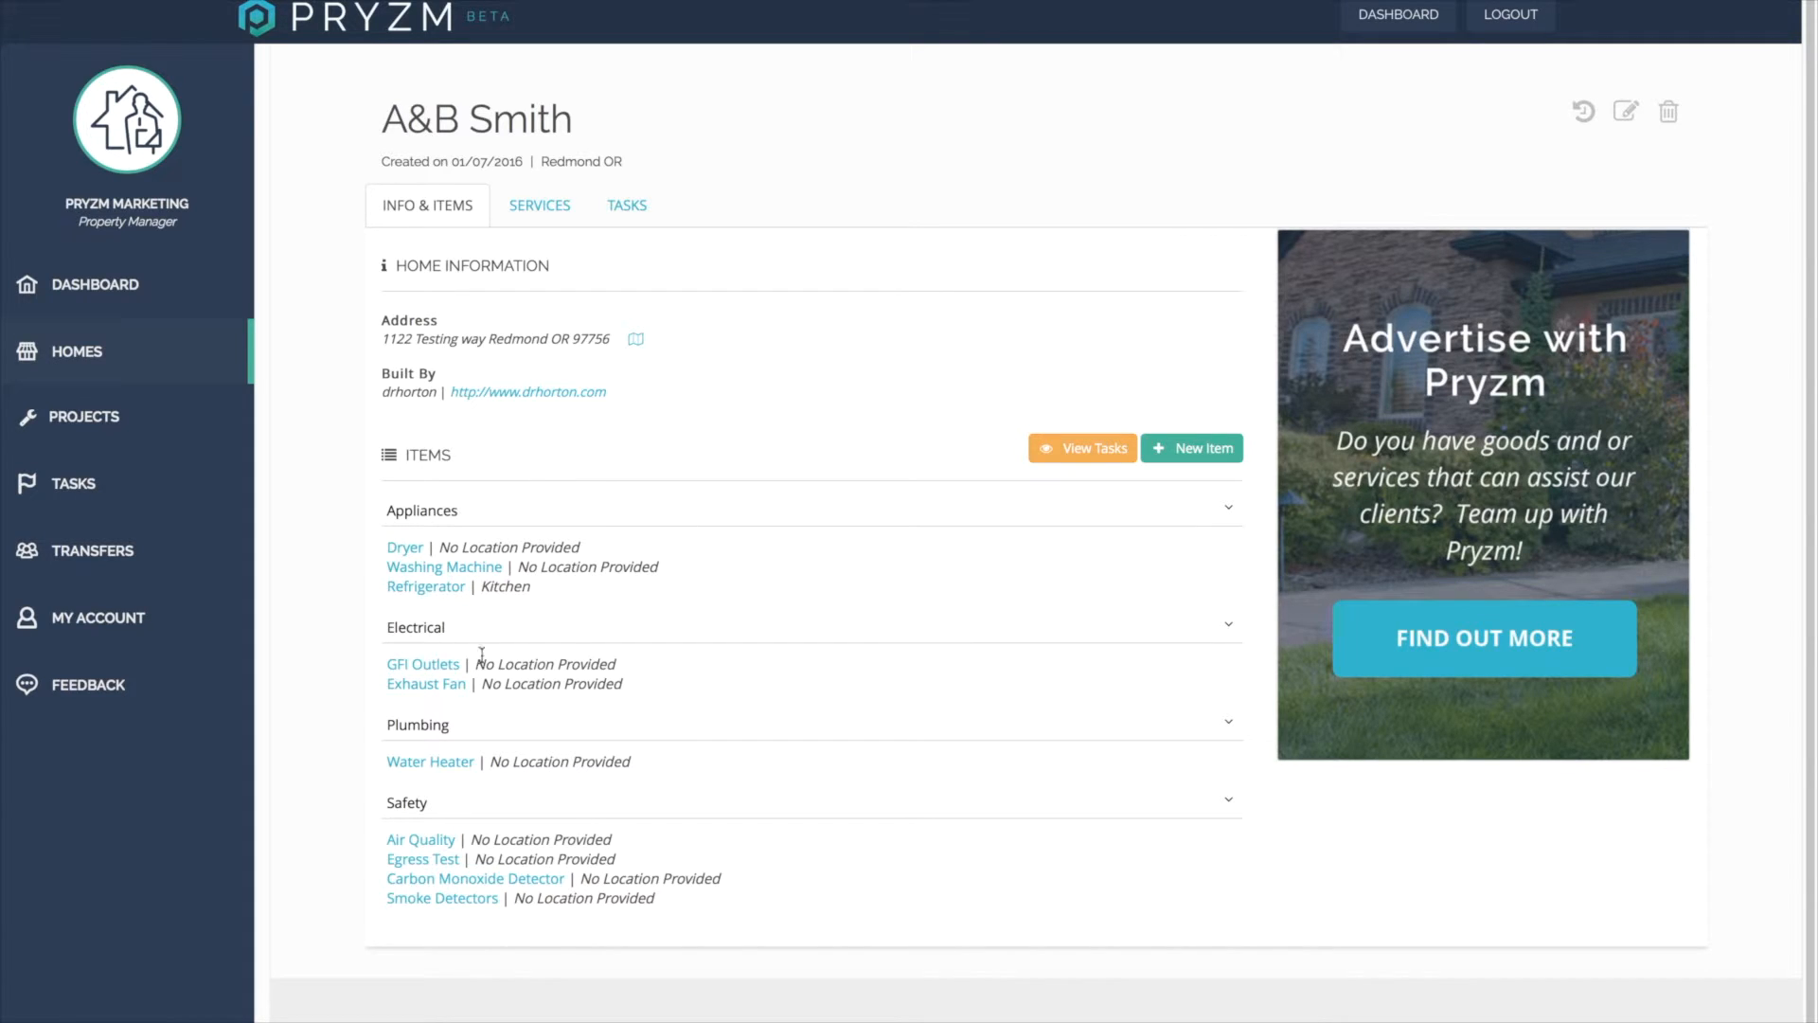
click(1090, 451)
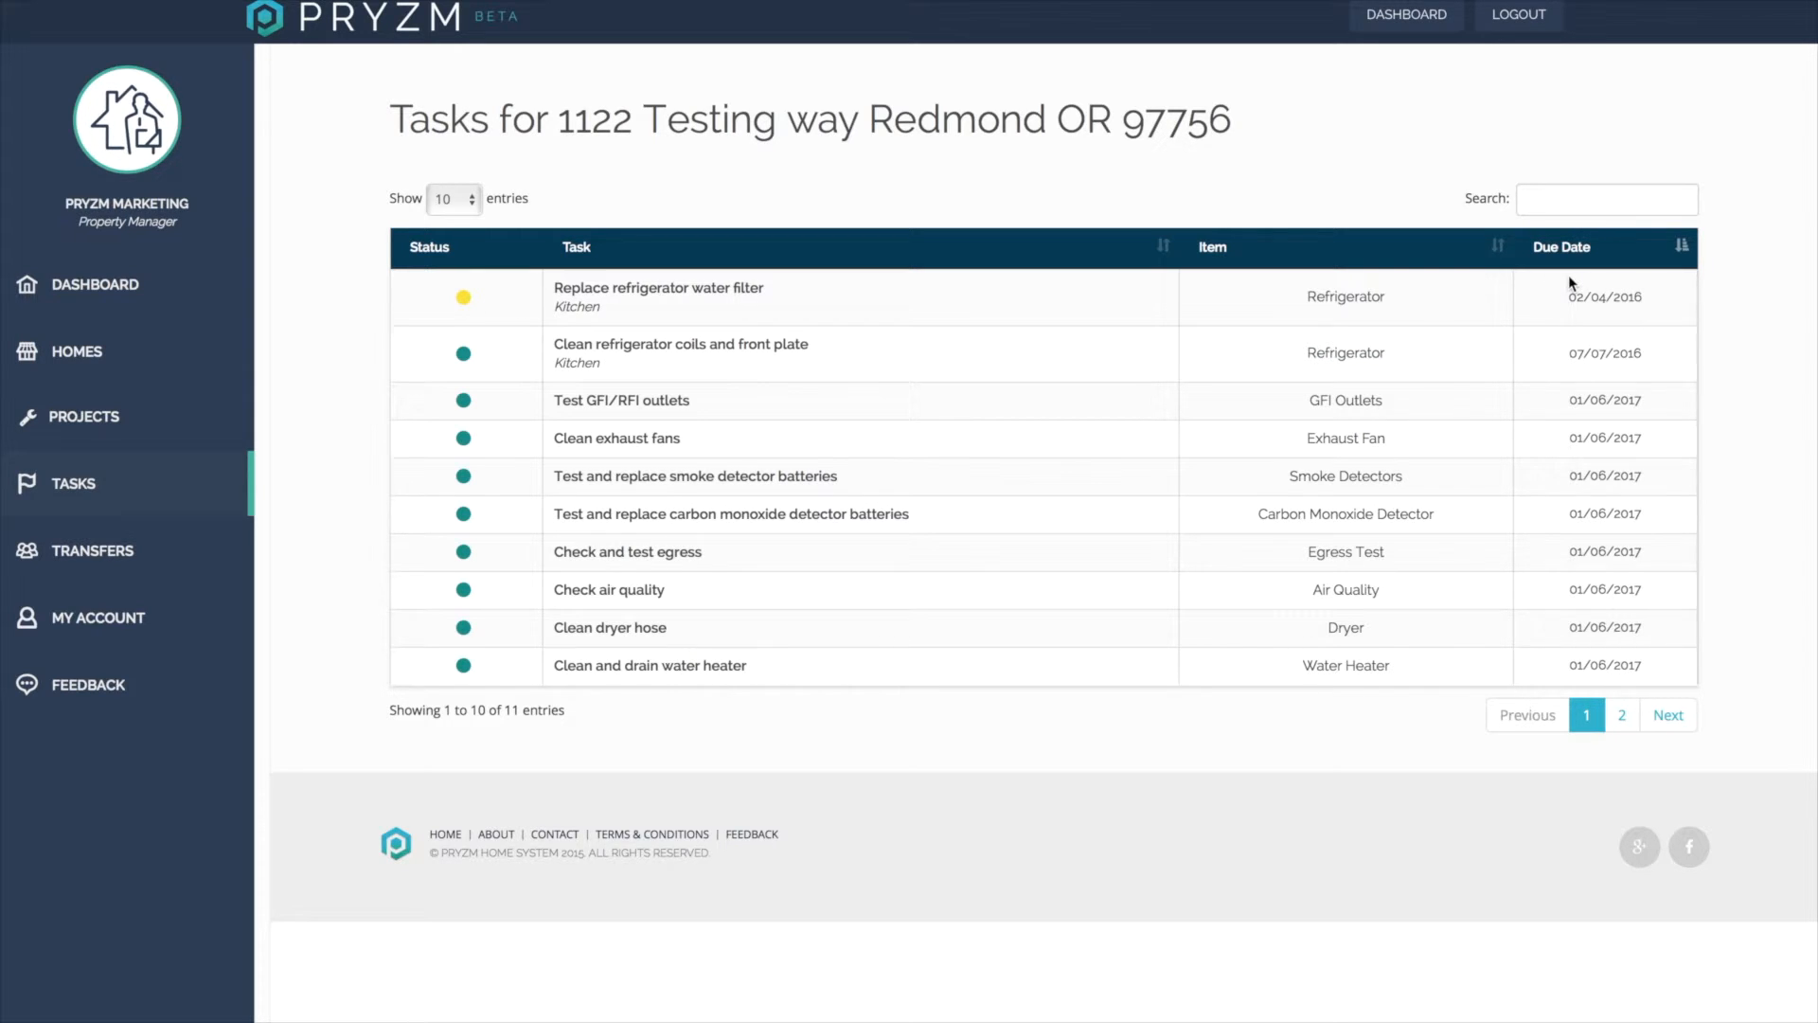
click(697, 294)
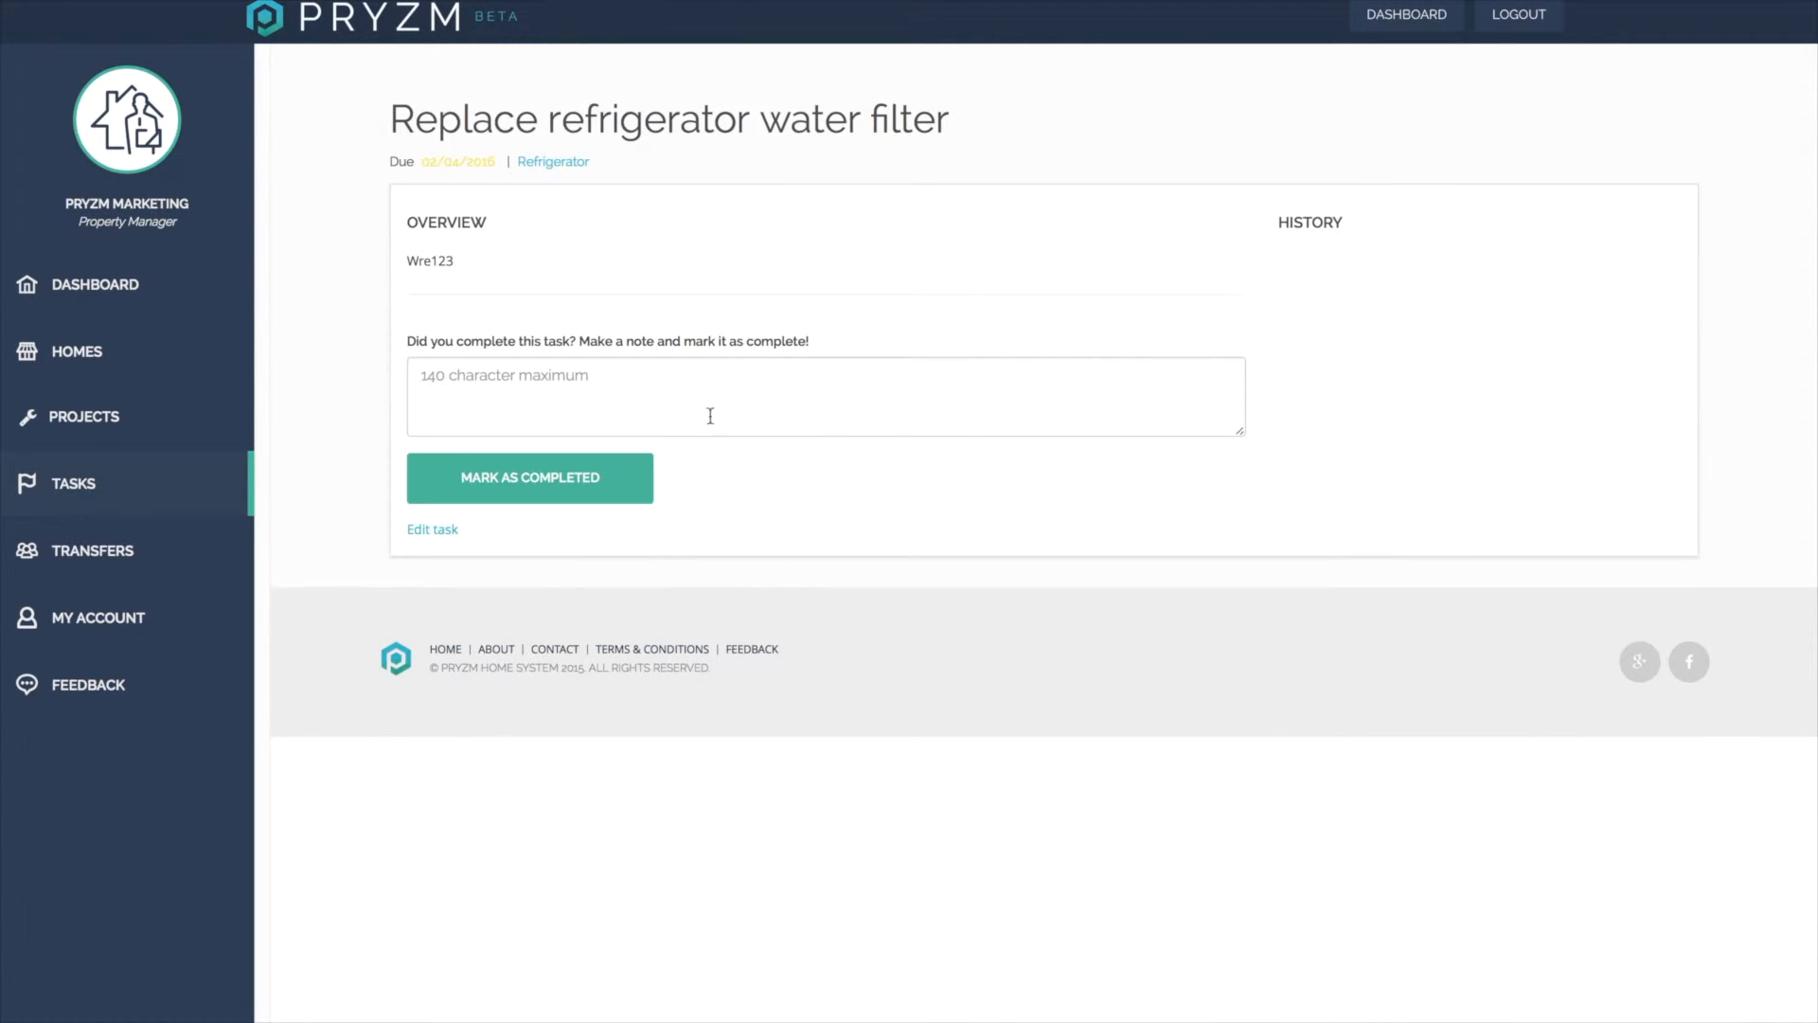
click(583, 383)
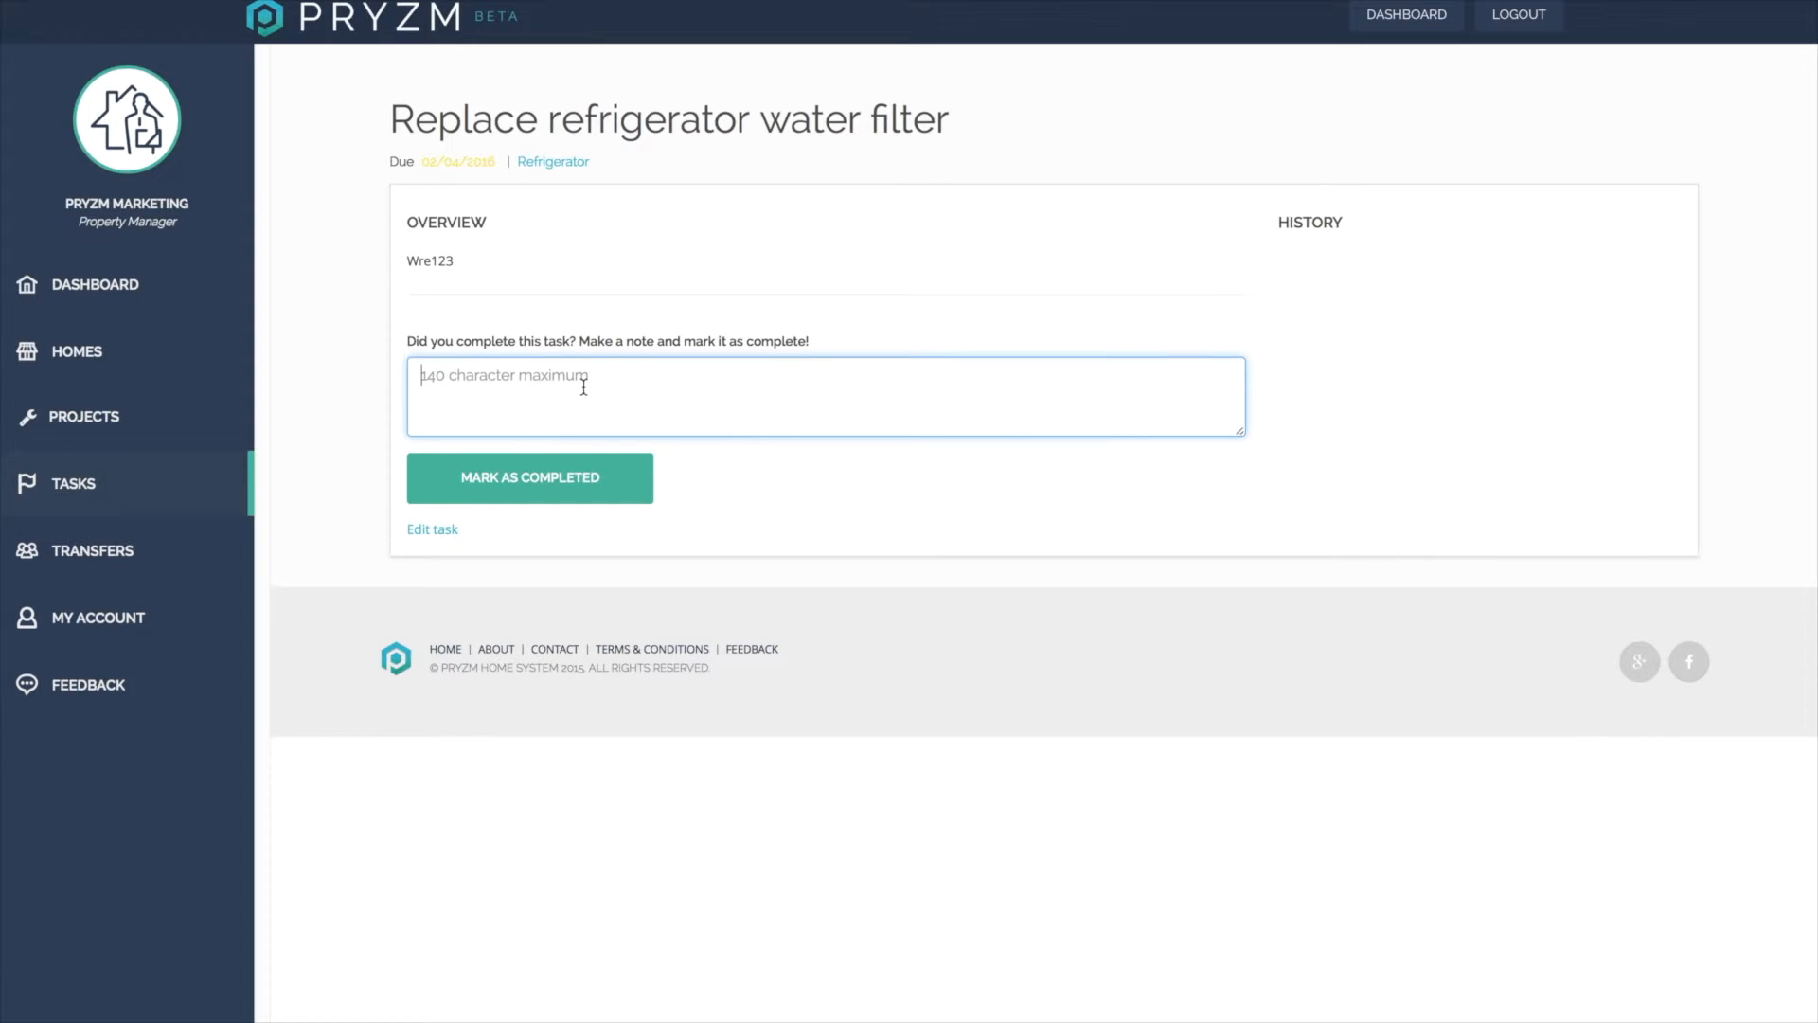
text(completed)
click(518, 485)
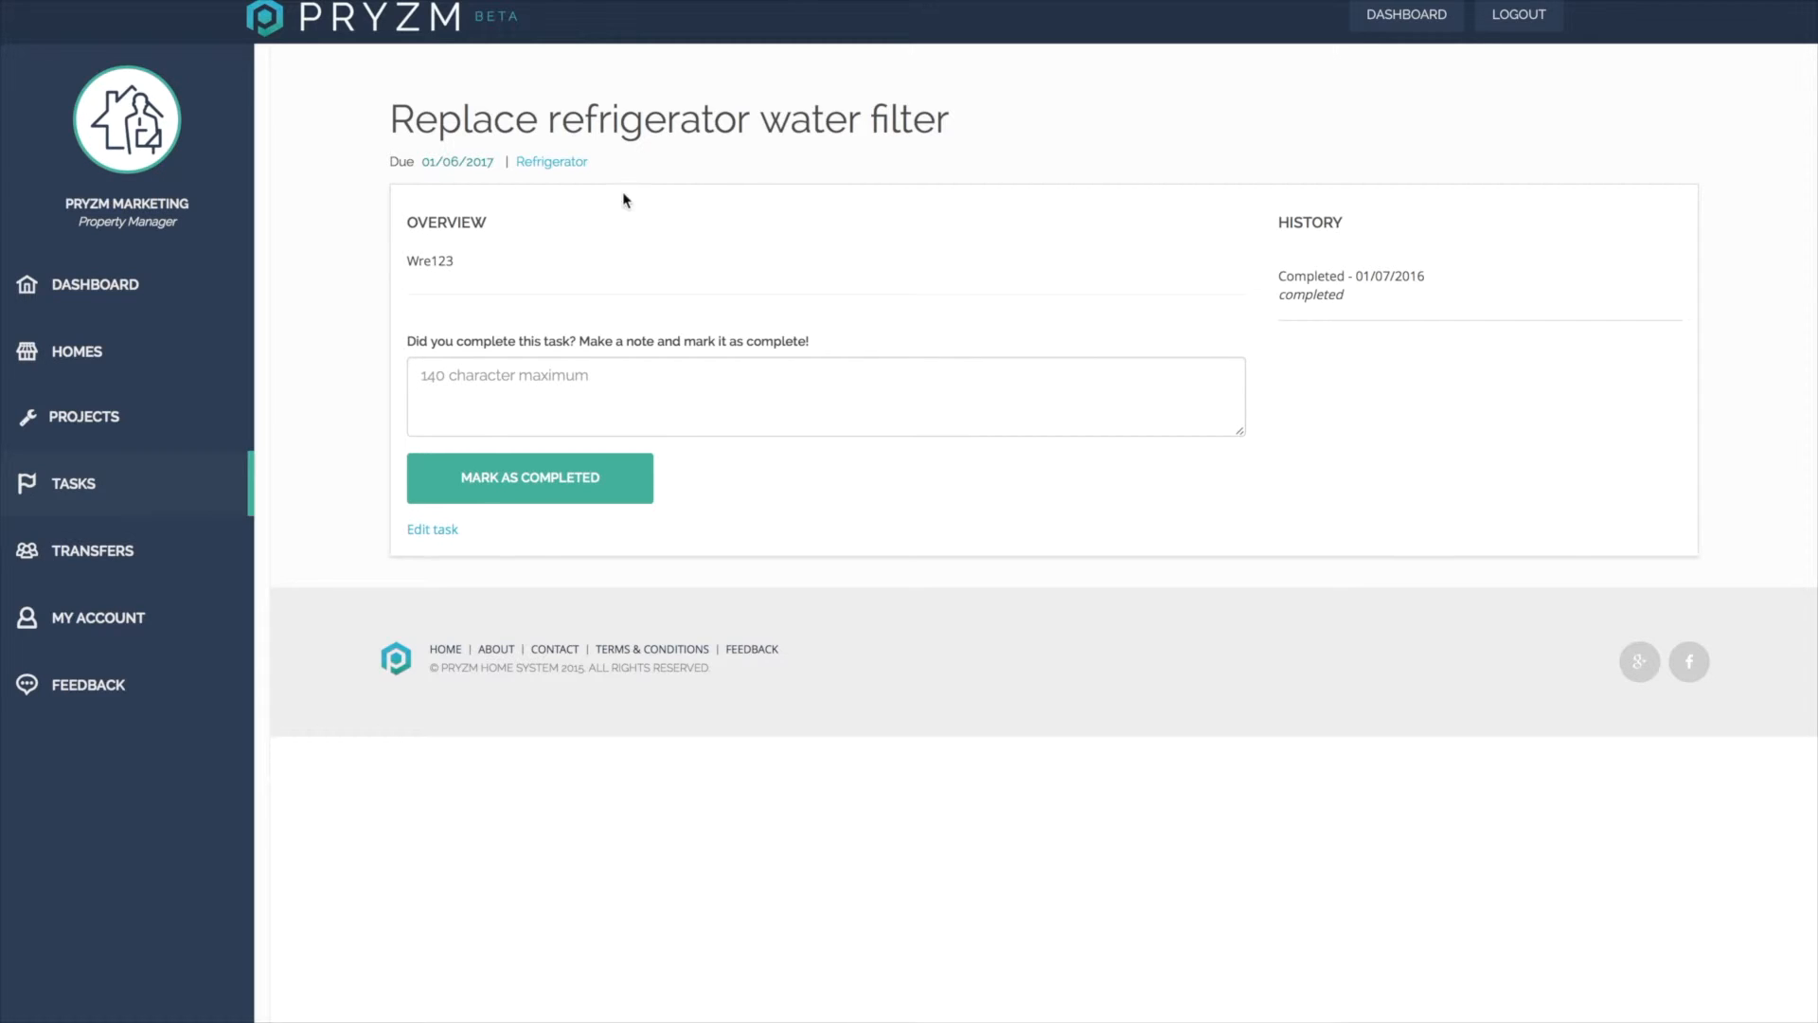
Start a new item for the home and choose Paint as its item type.
click(566, 163)
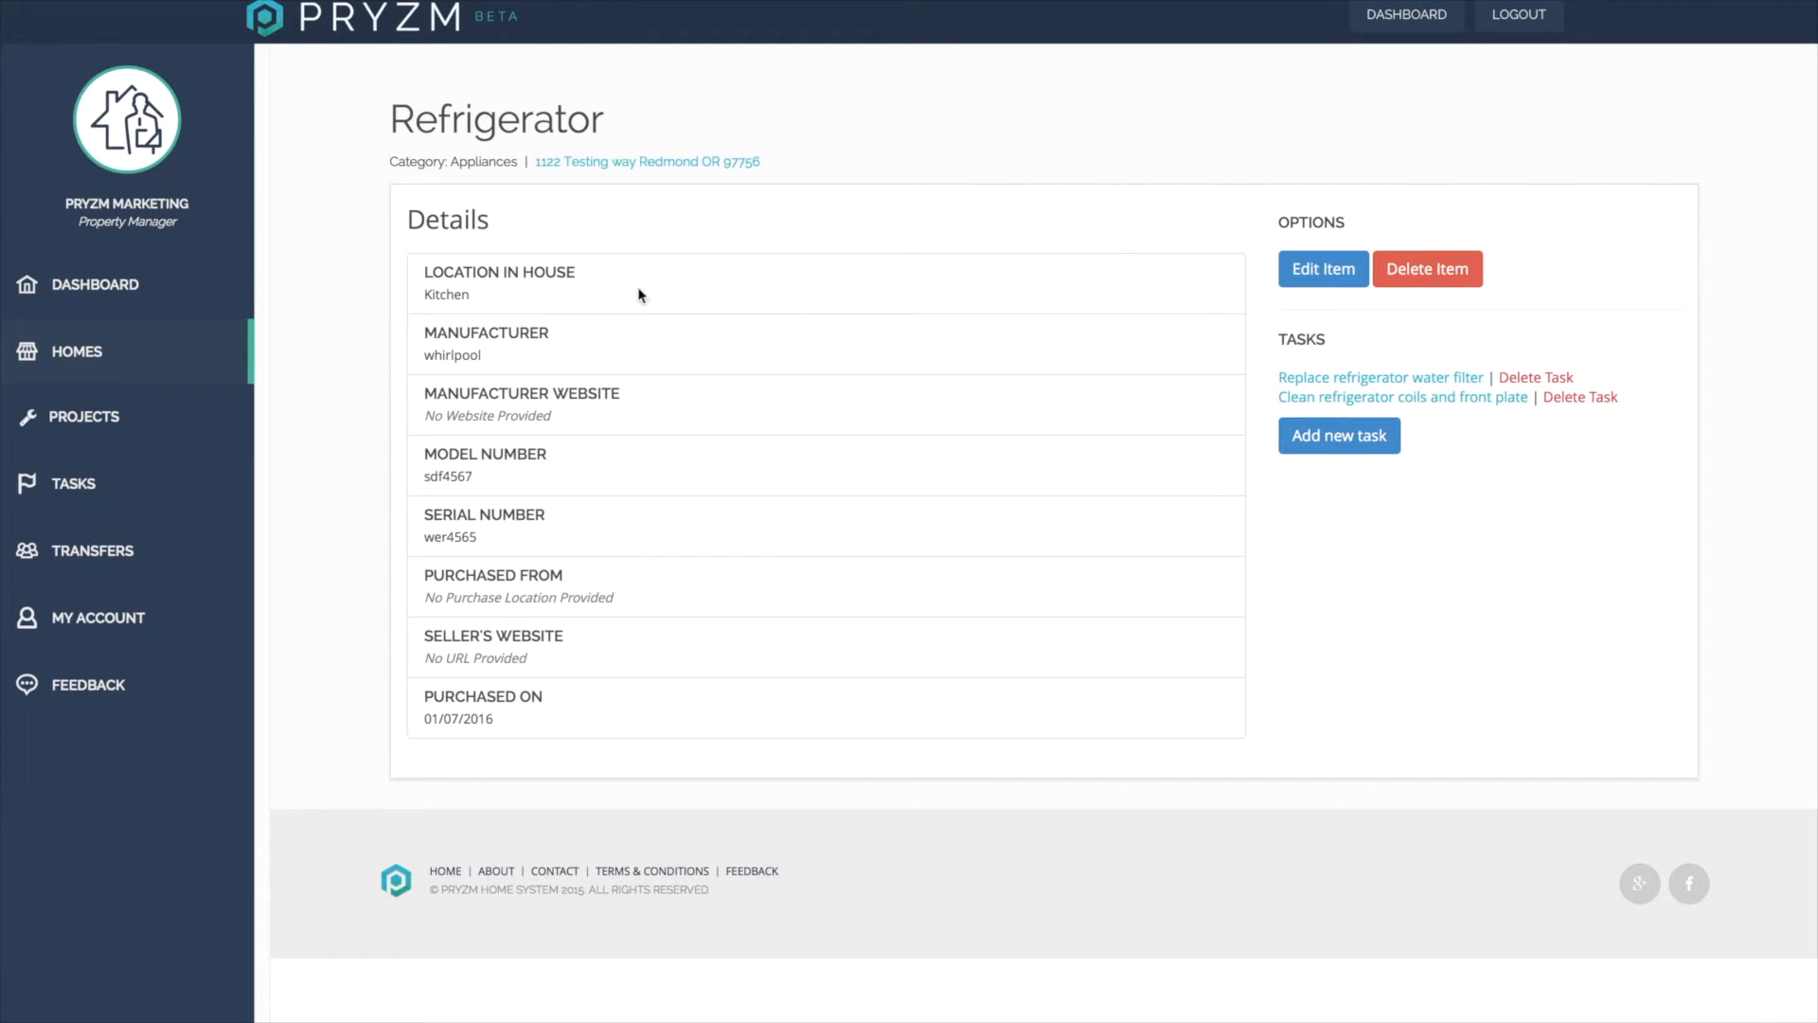
click(136, 340)
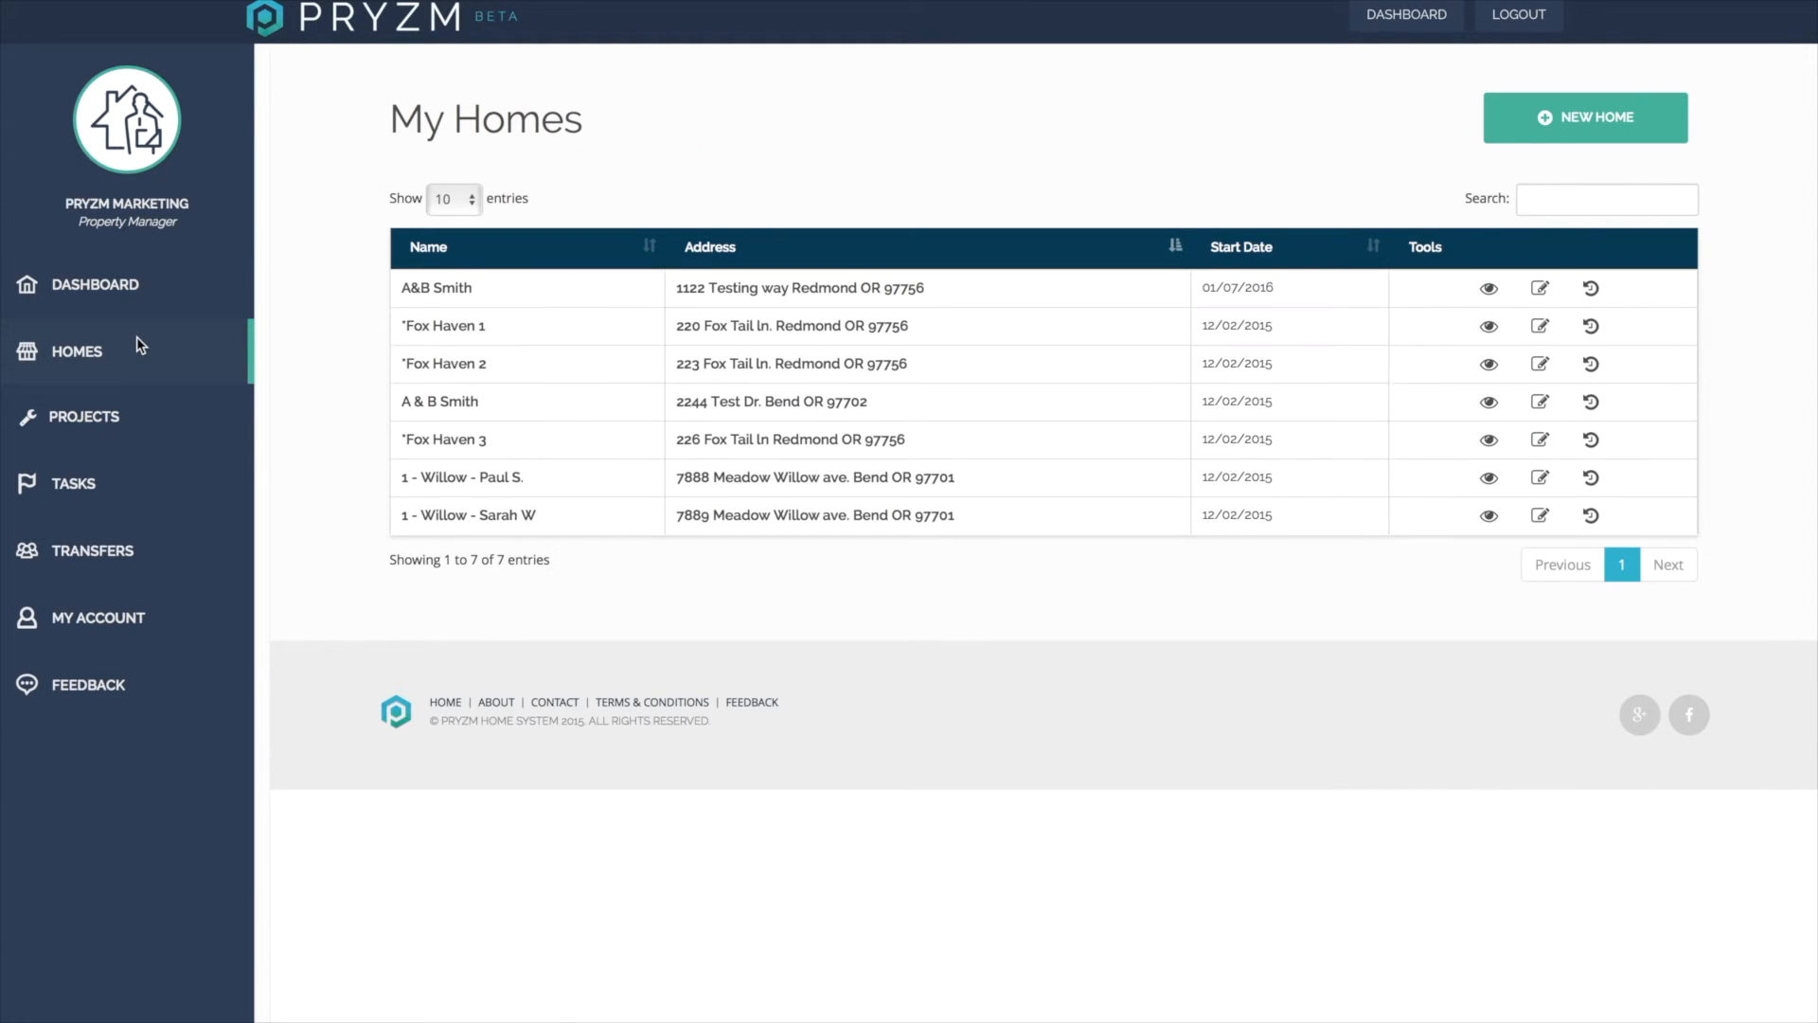
click(773, 289)
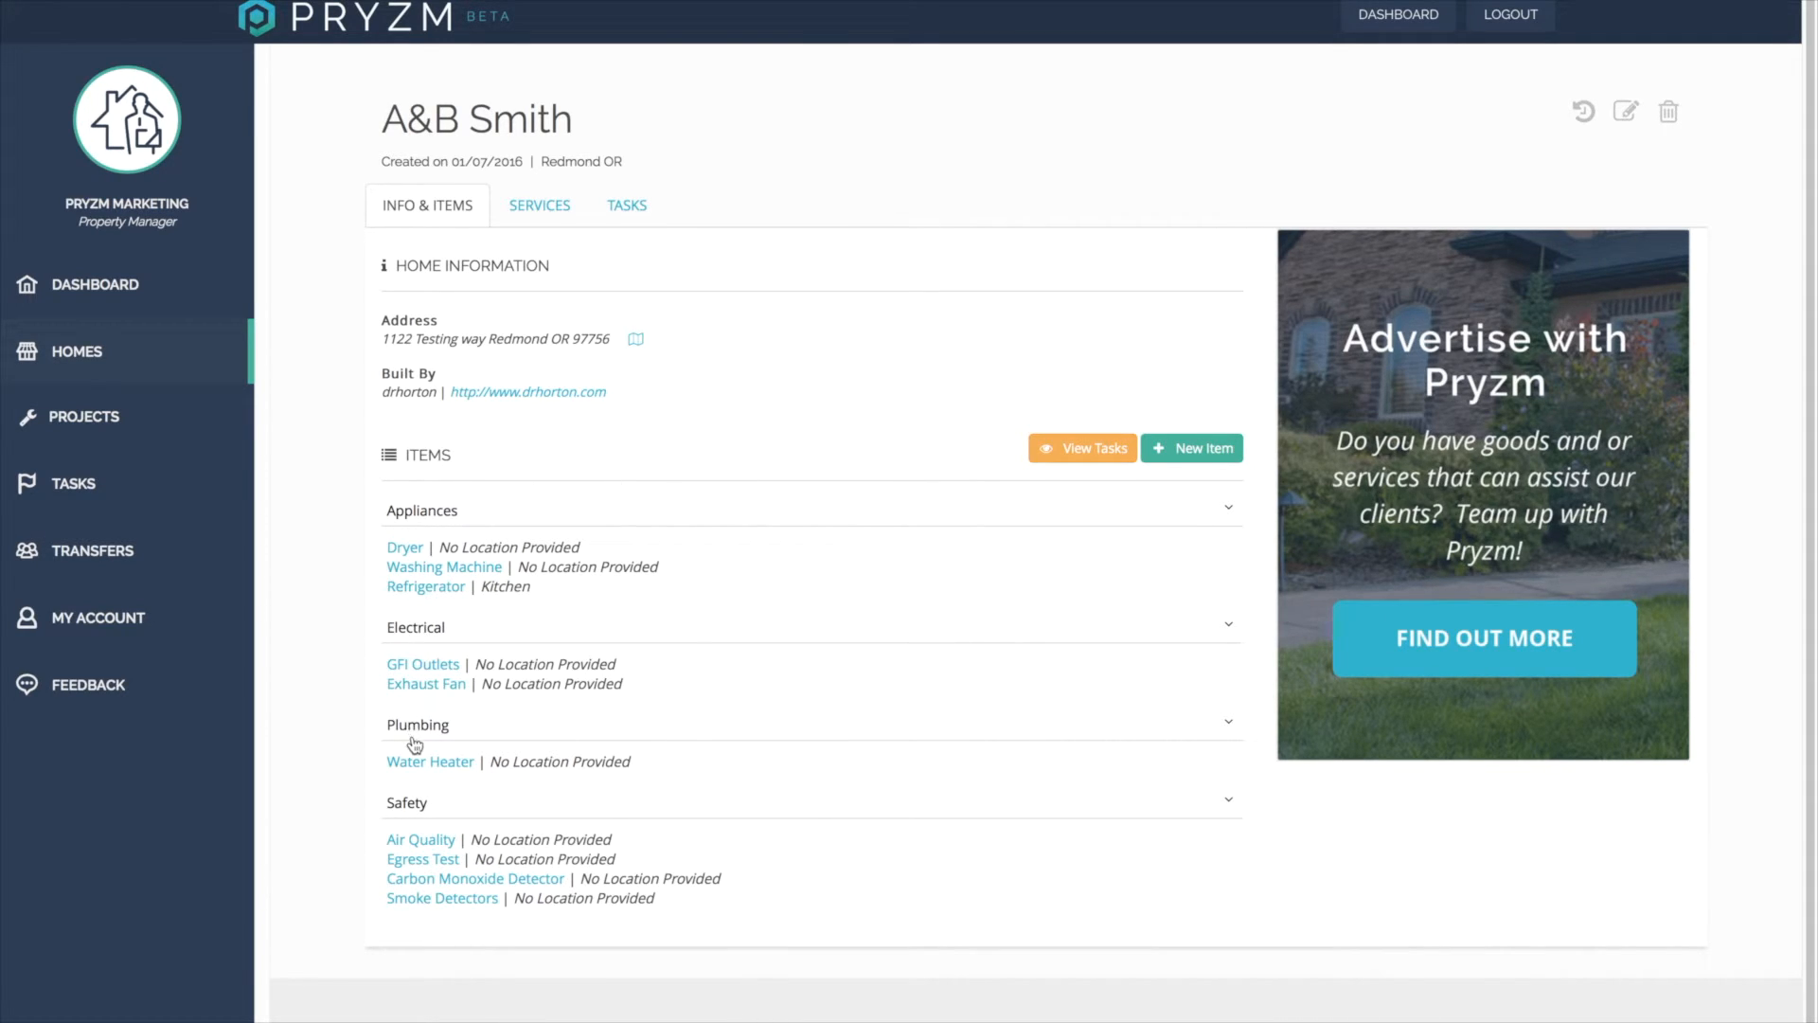
click(1207, 450)
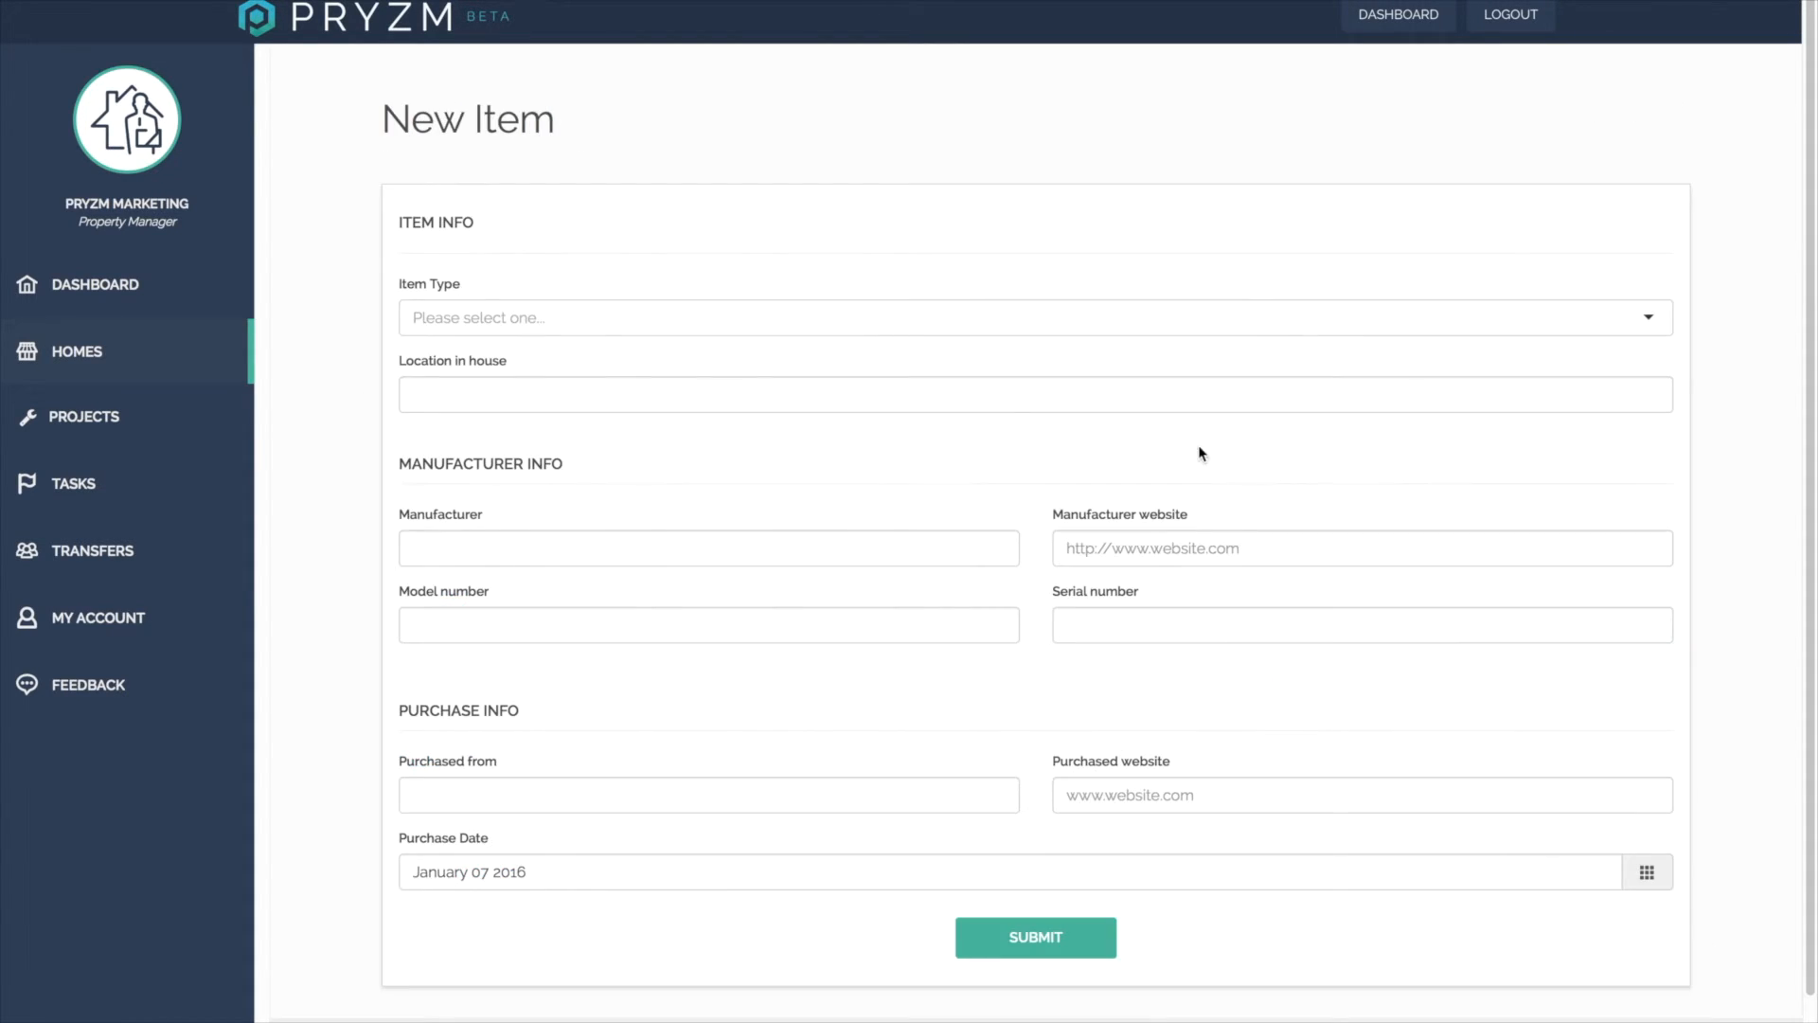
click(1209, 322)
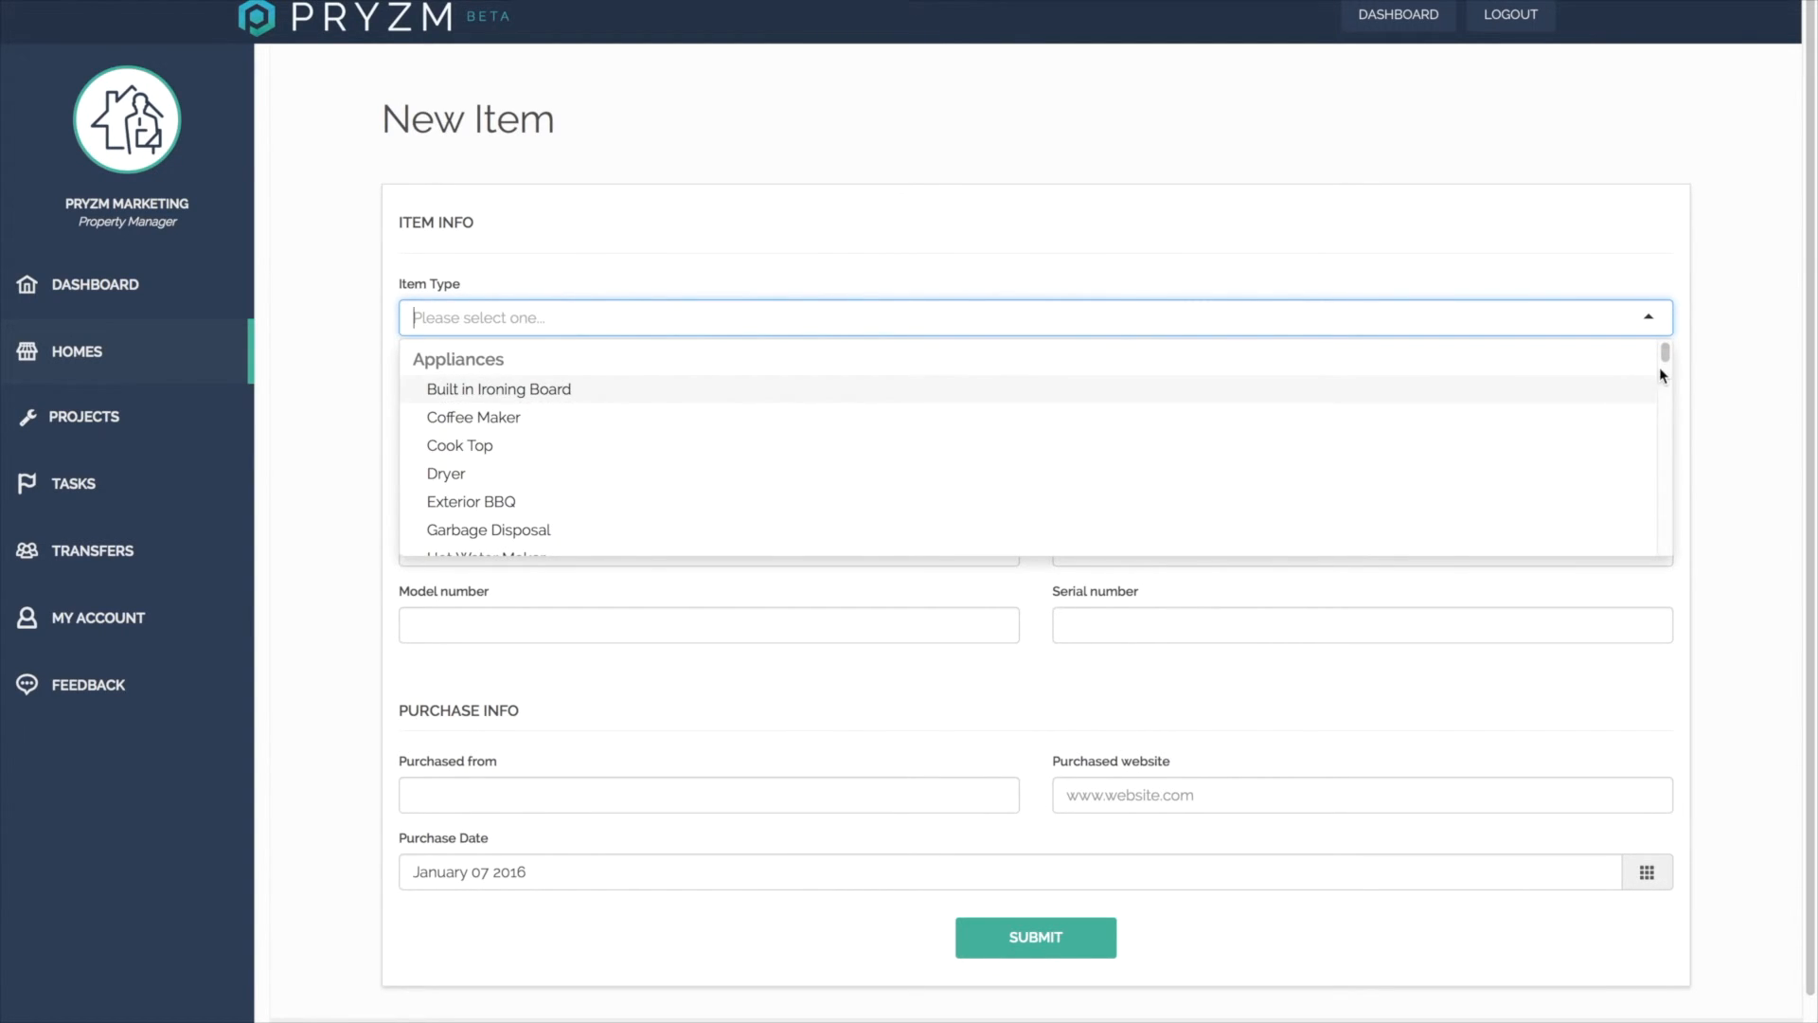
drag(1666, 358, 1667, 496)
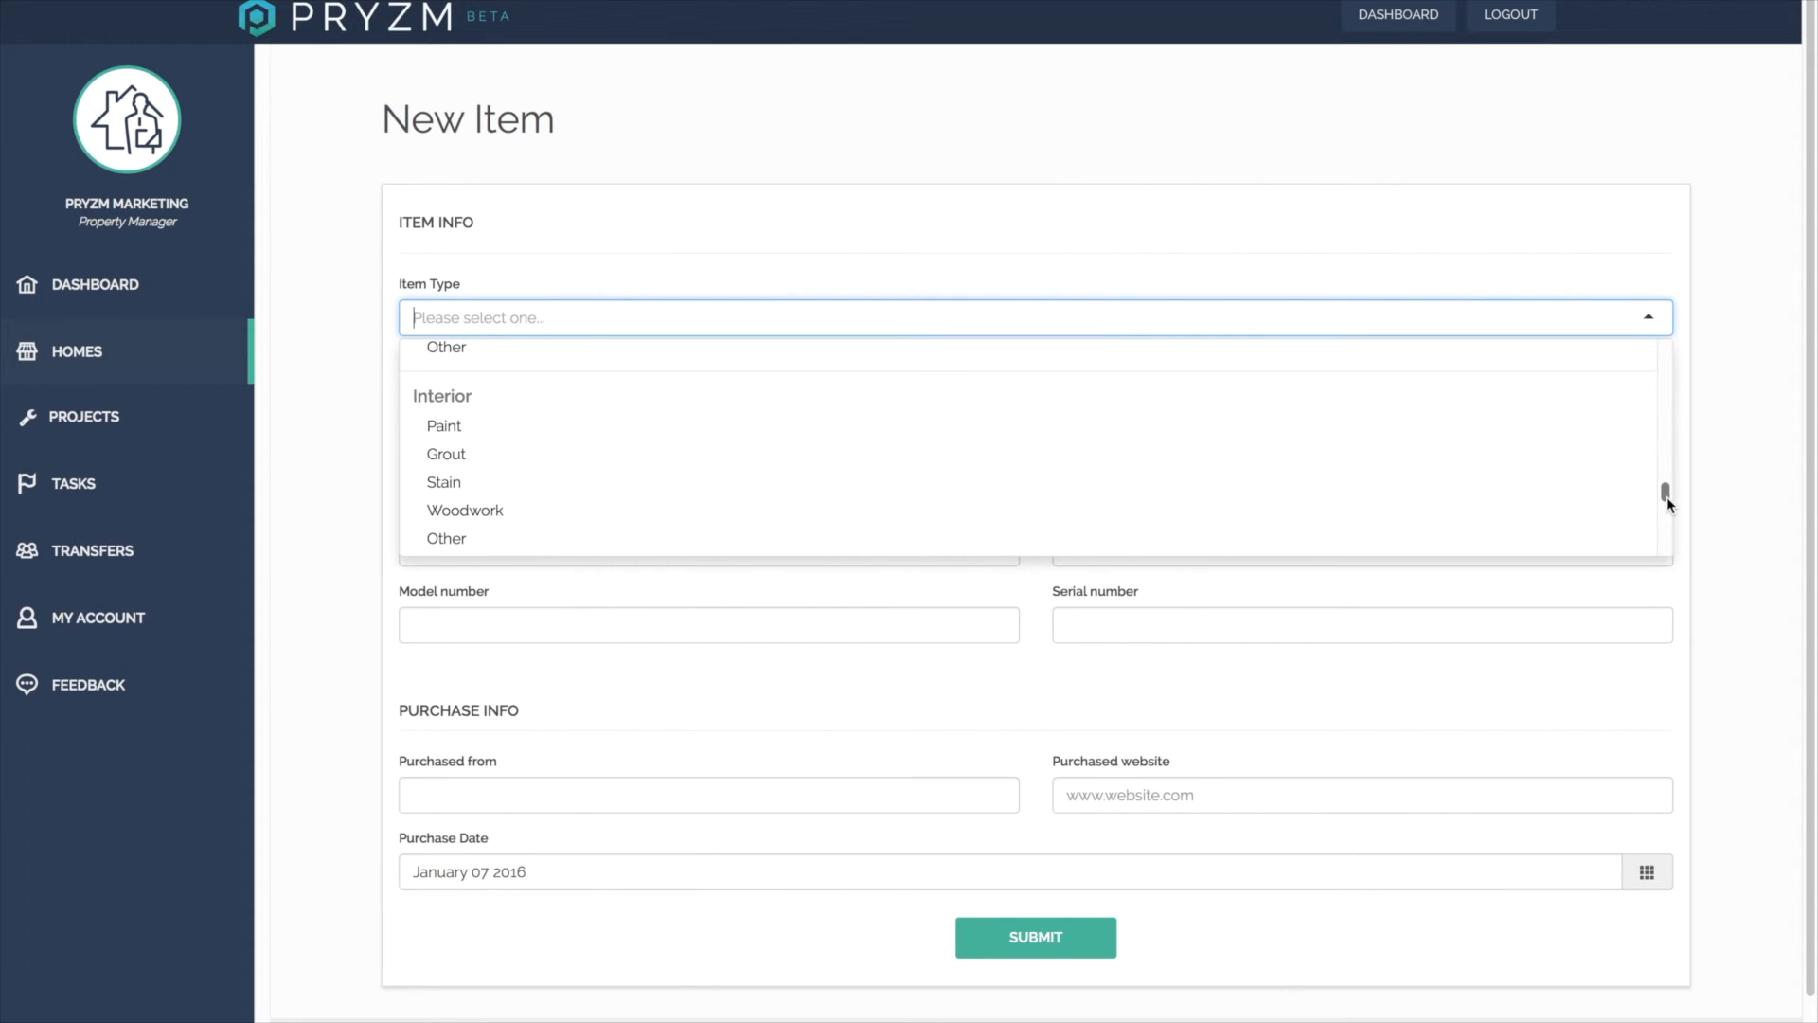
click(888, 433)
Set the new item's location to Great and its manufacturer to abc.
click(617, 399)
text(The)
key(BackSpace)
key(BackSpace)
key(BackSpace)
text(Great)
click(489, 550)
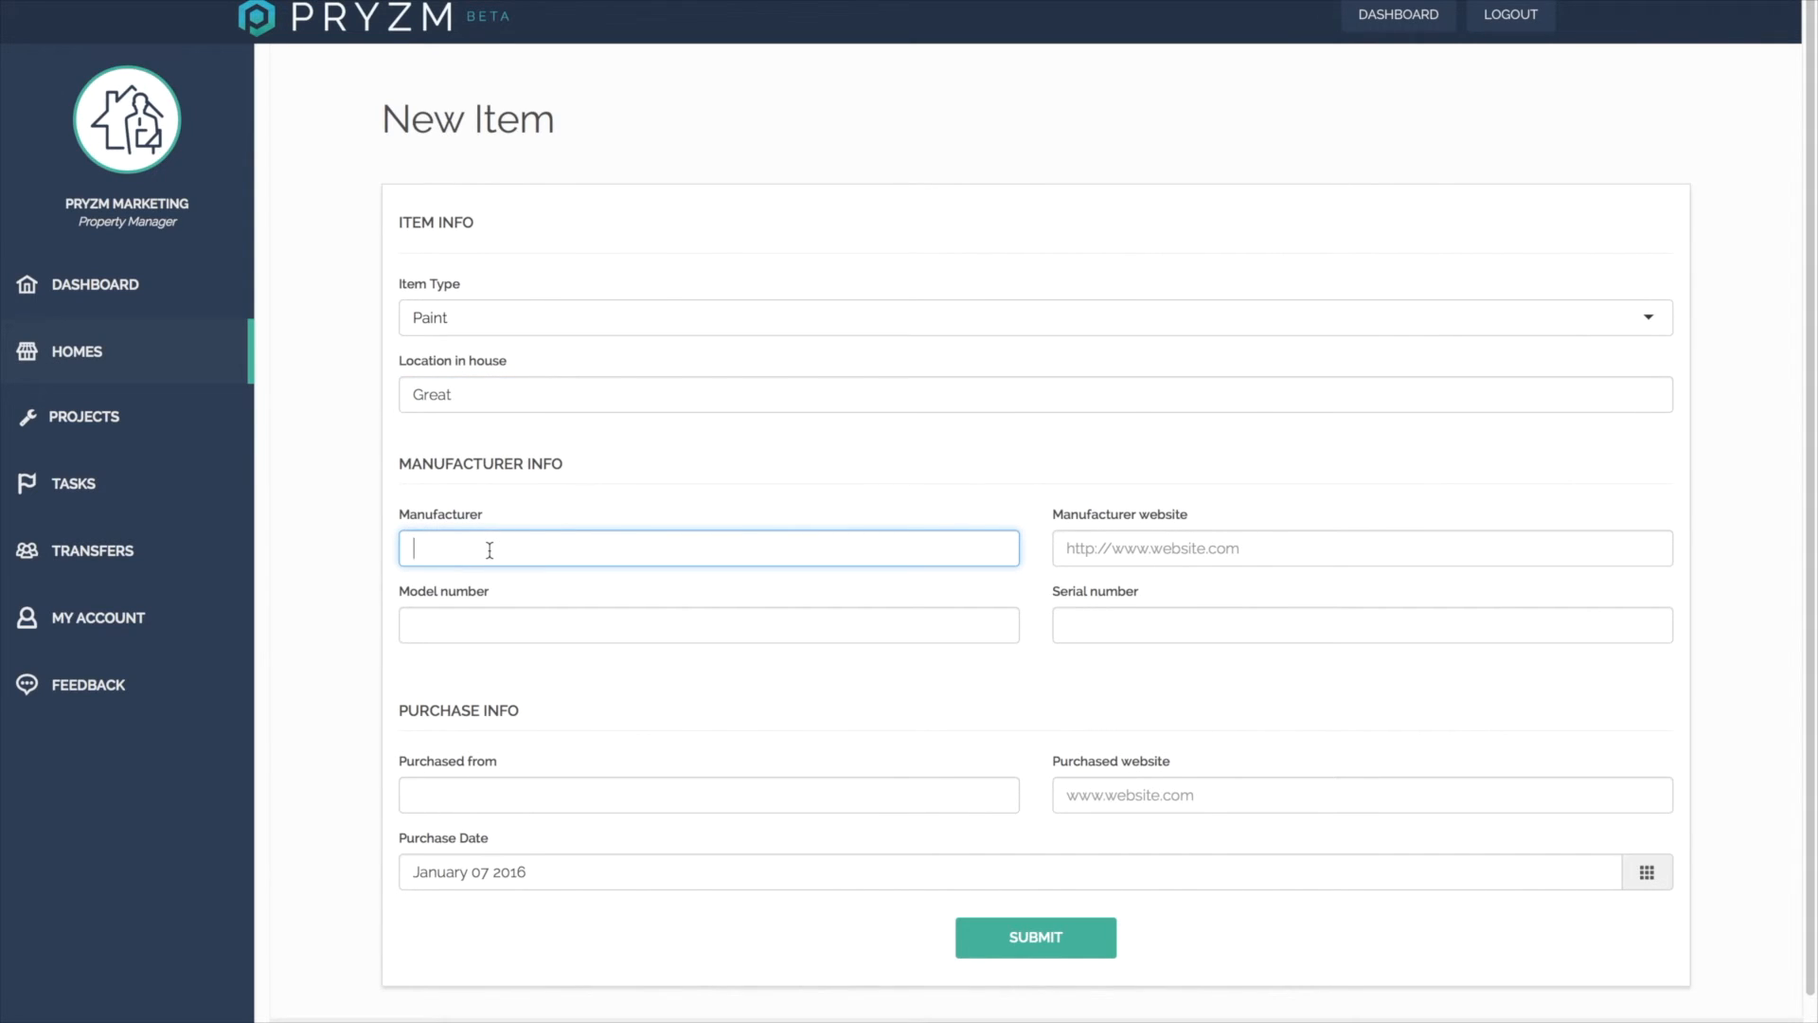
text(abc)
Set the new item's model number to eggshell white 2345ert.
click(459, 627)
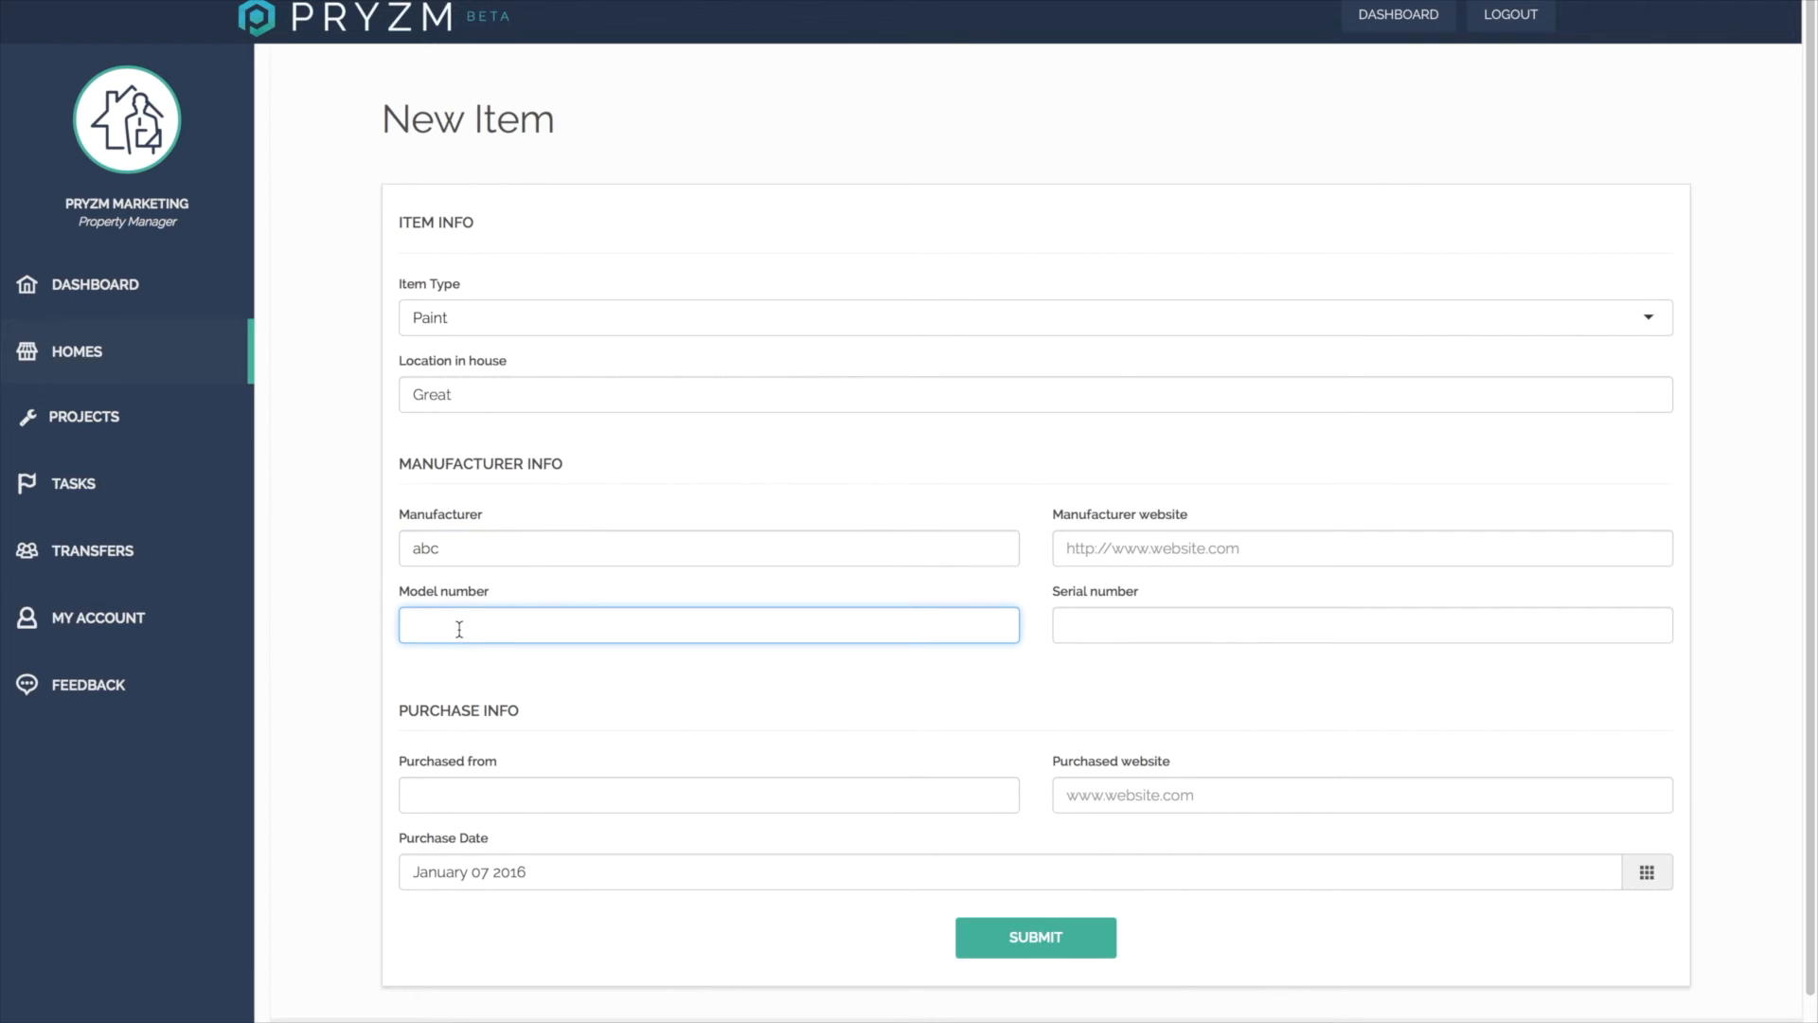
text(eggshell whiteb 2345ert)
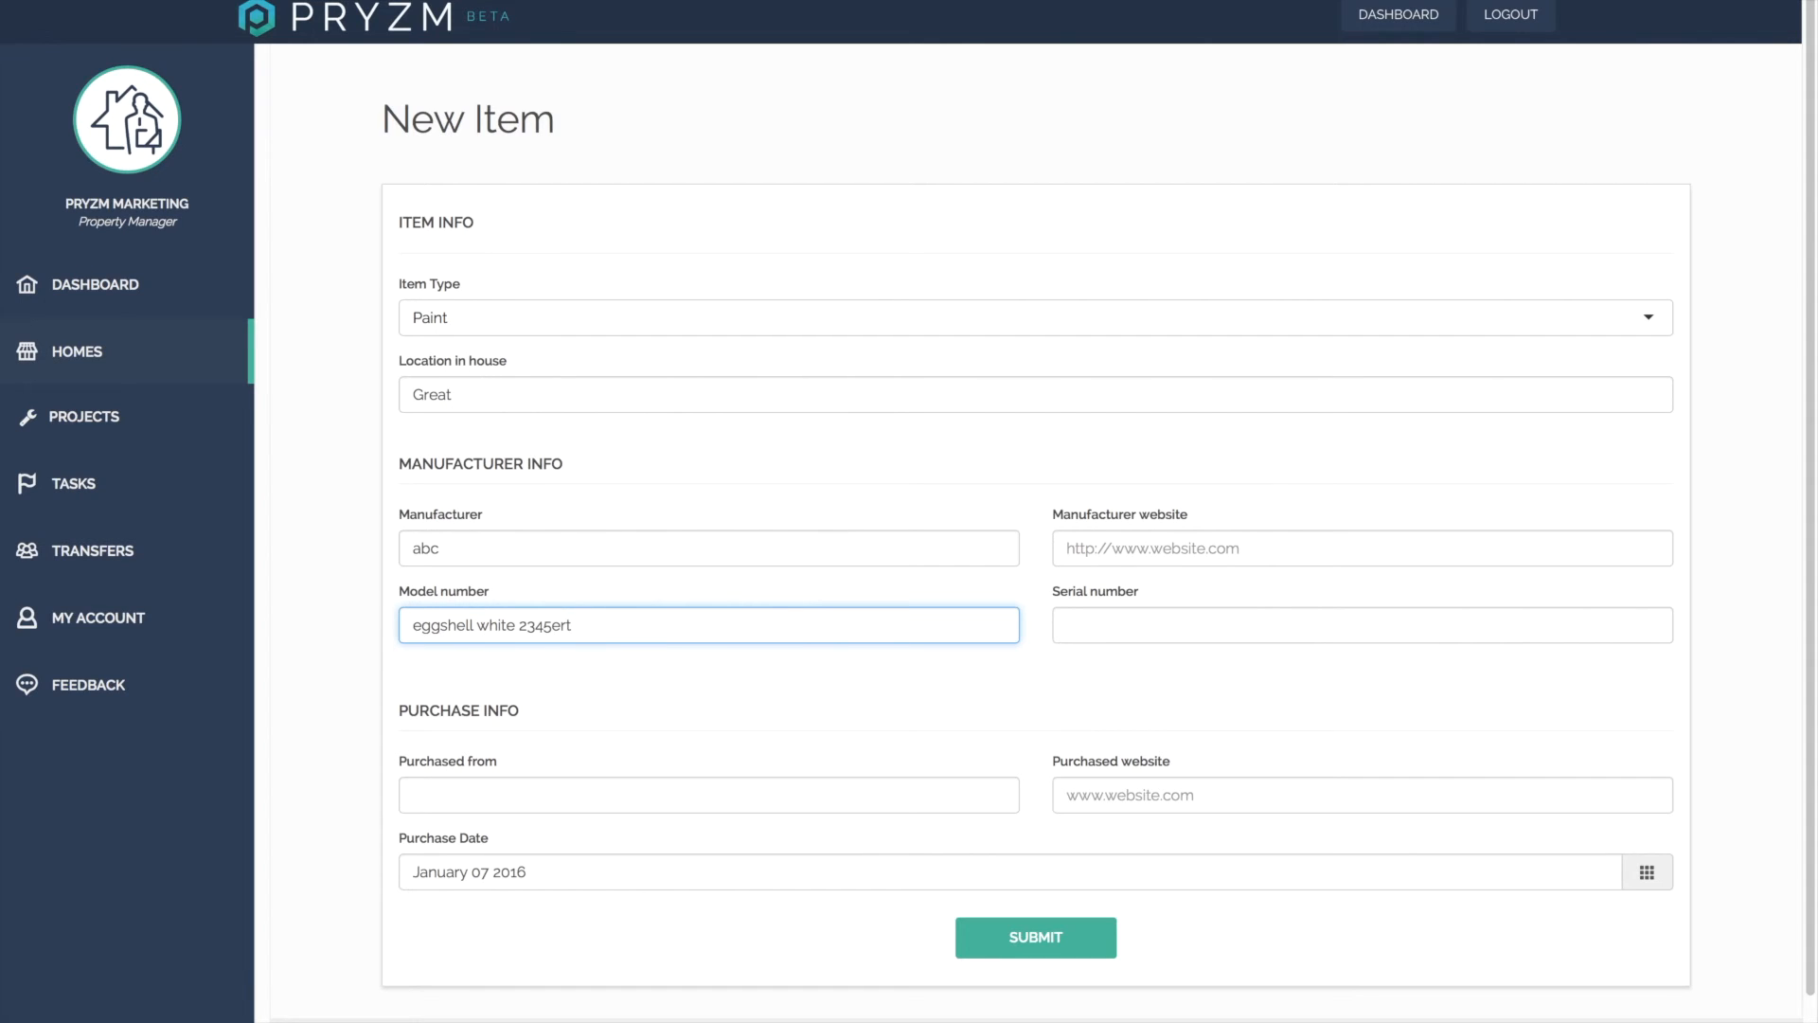
Submit the new paint item and scroll through the home's history of items and tasks.
click(1048, 947)
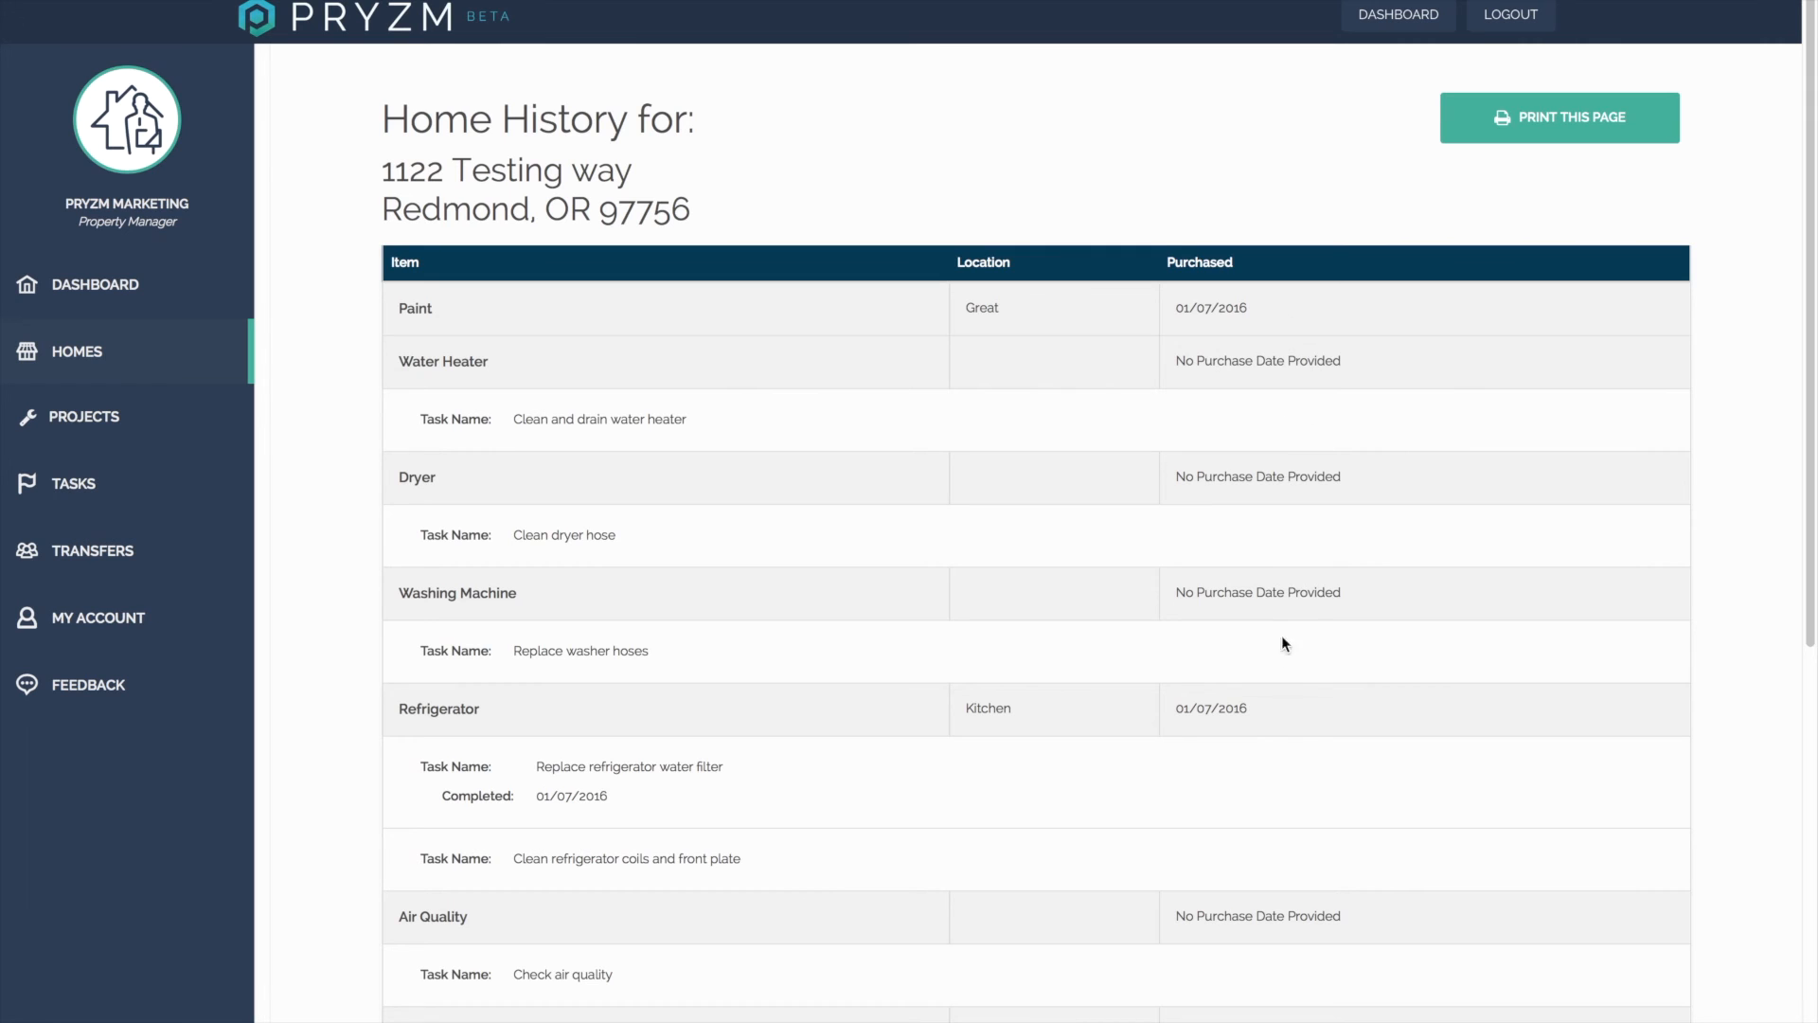
mouse_move(1811, 450)
mouse_down()
mouse_move(1811, 886)
mouse_move(1816, 475)
mouse_up()
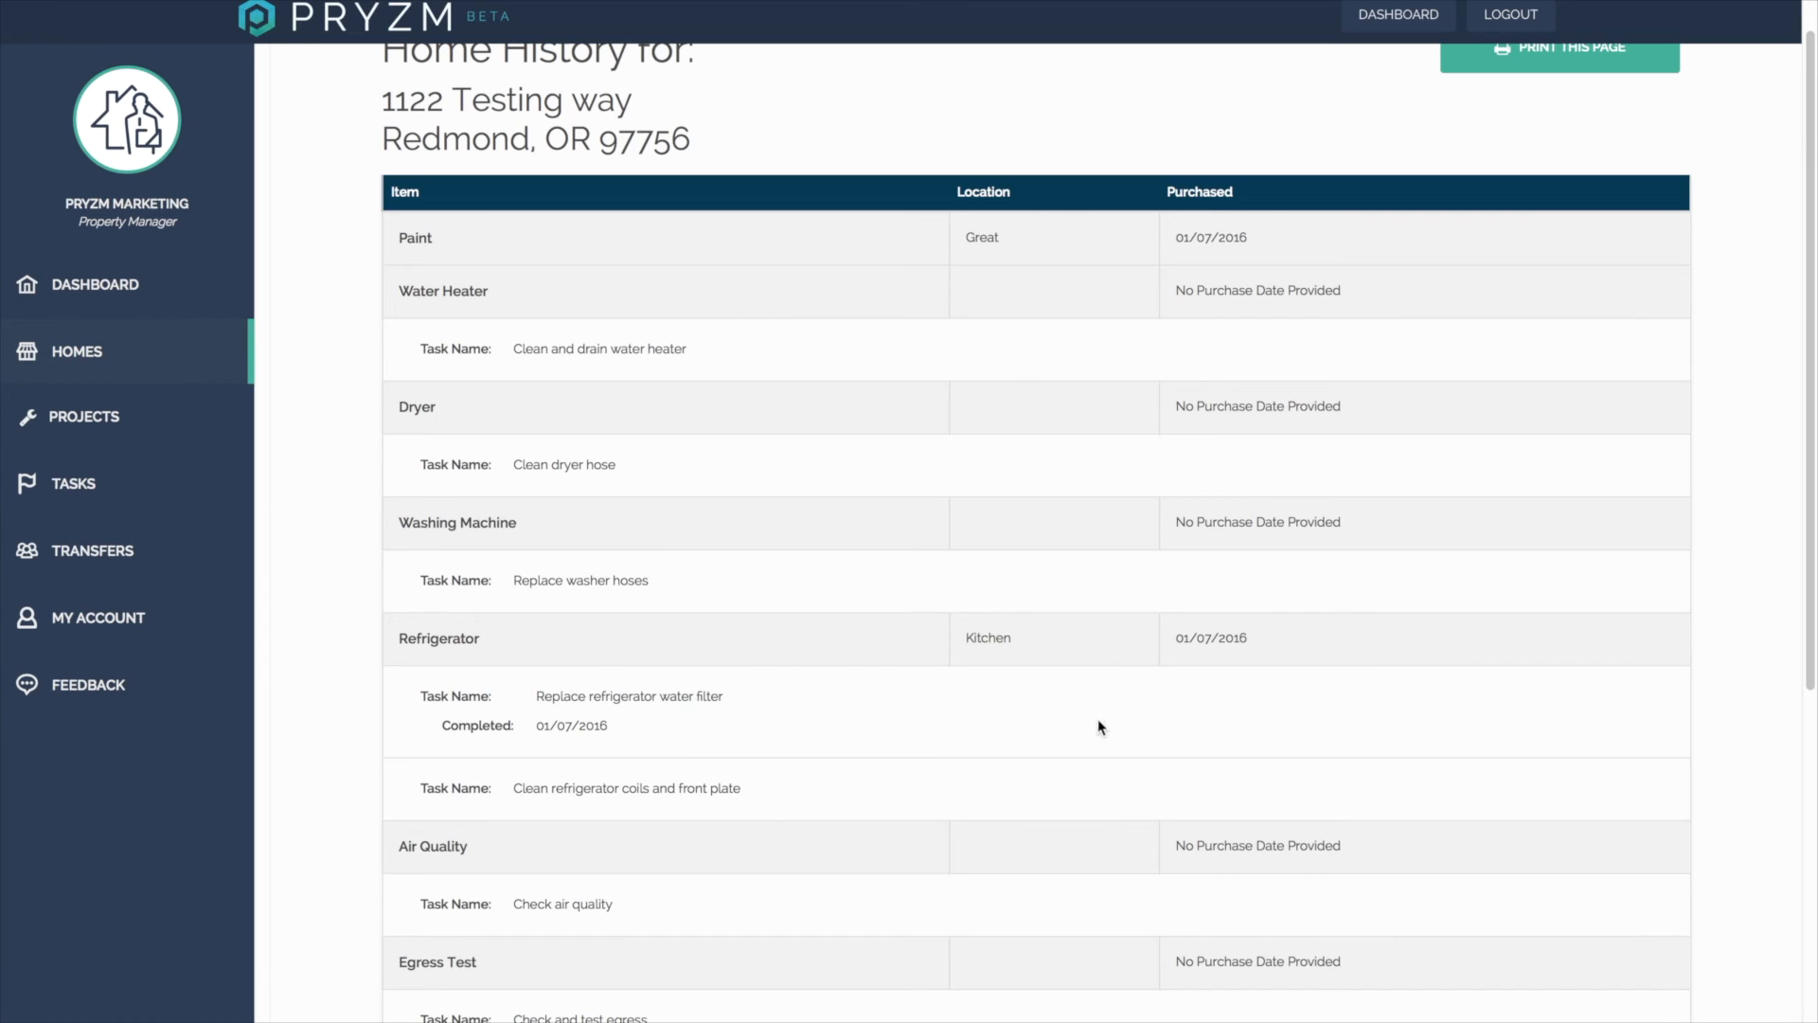
scroll(1530, 457, down, 1)
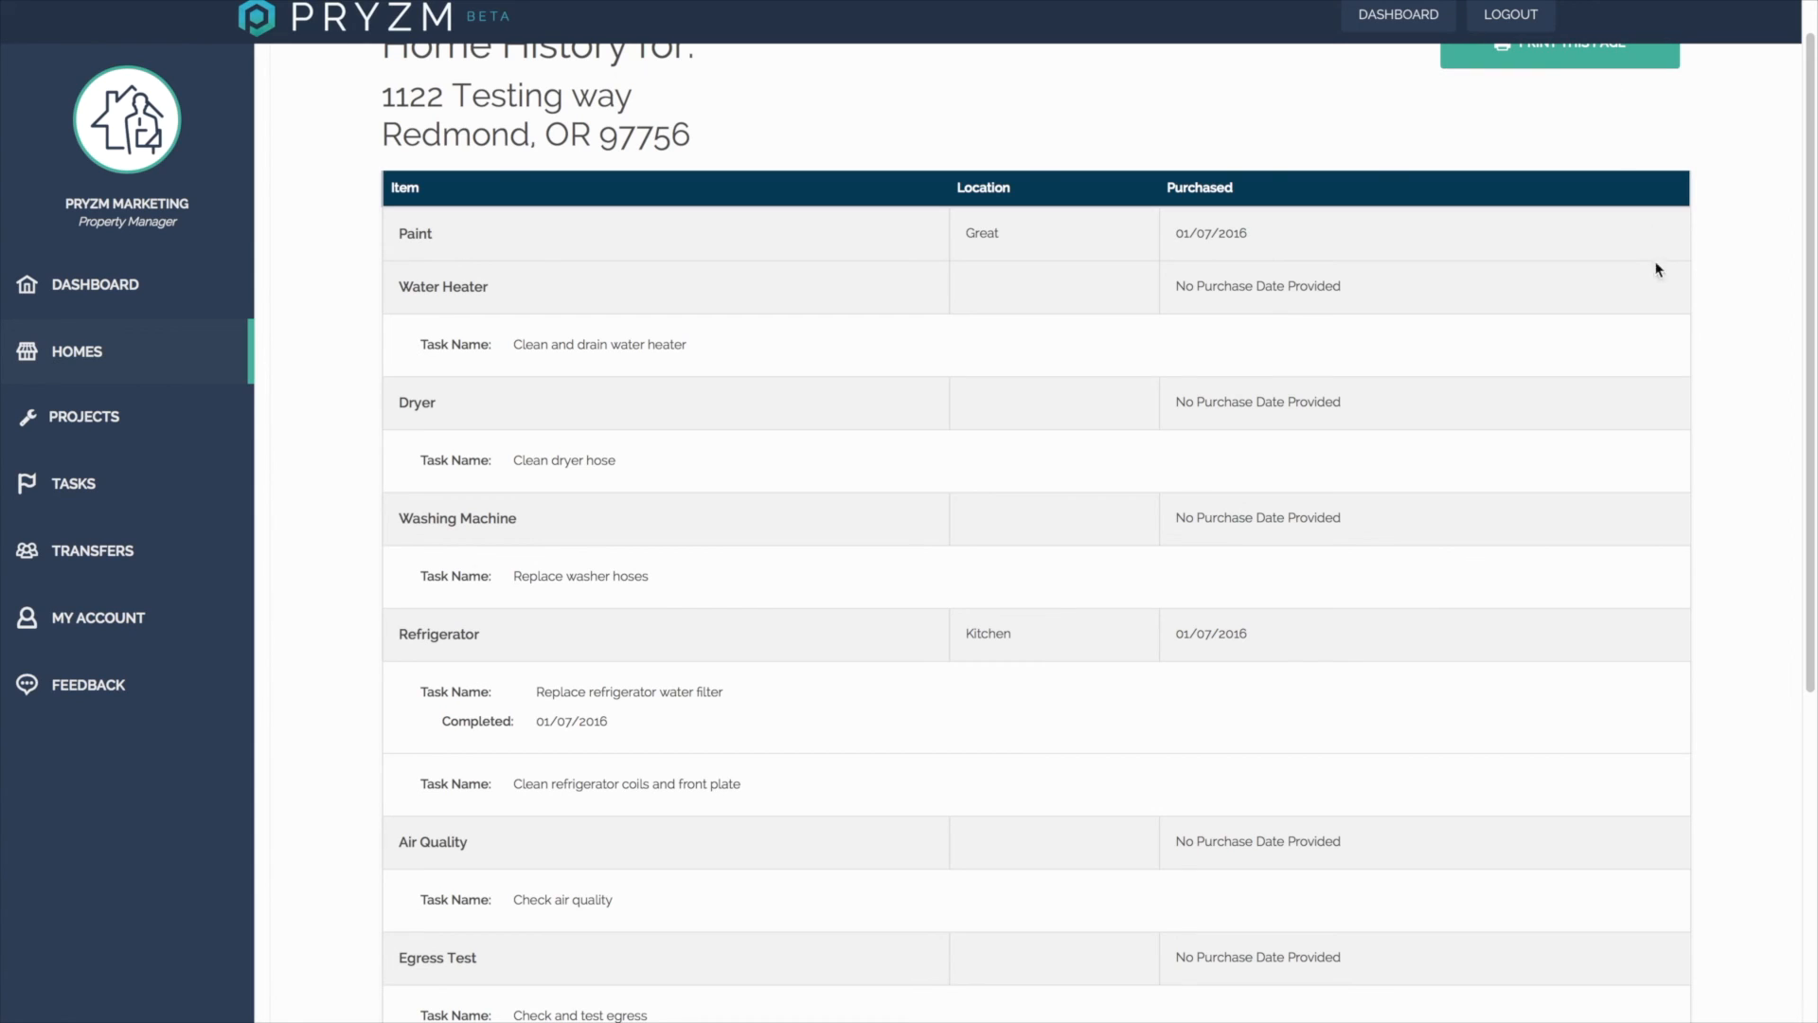
scroll(1804, 587, up, 1)
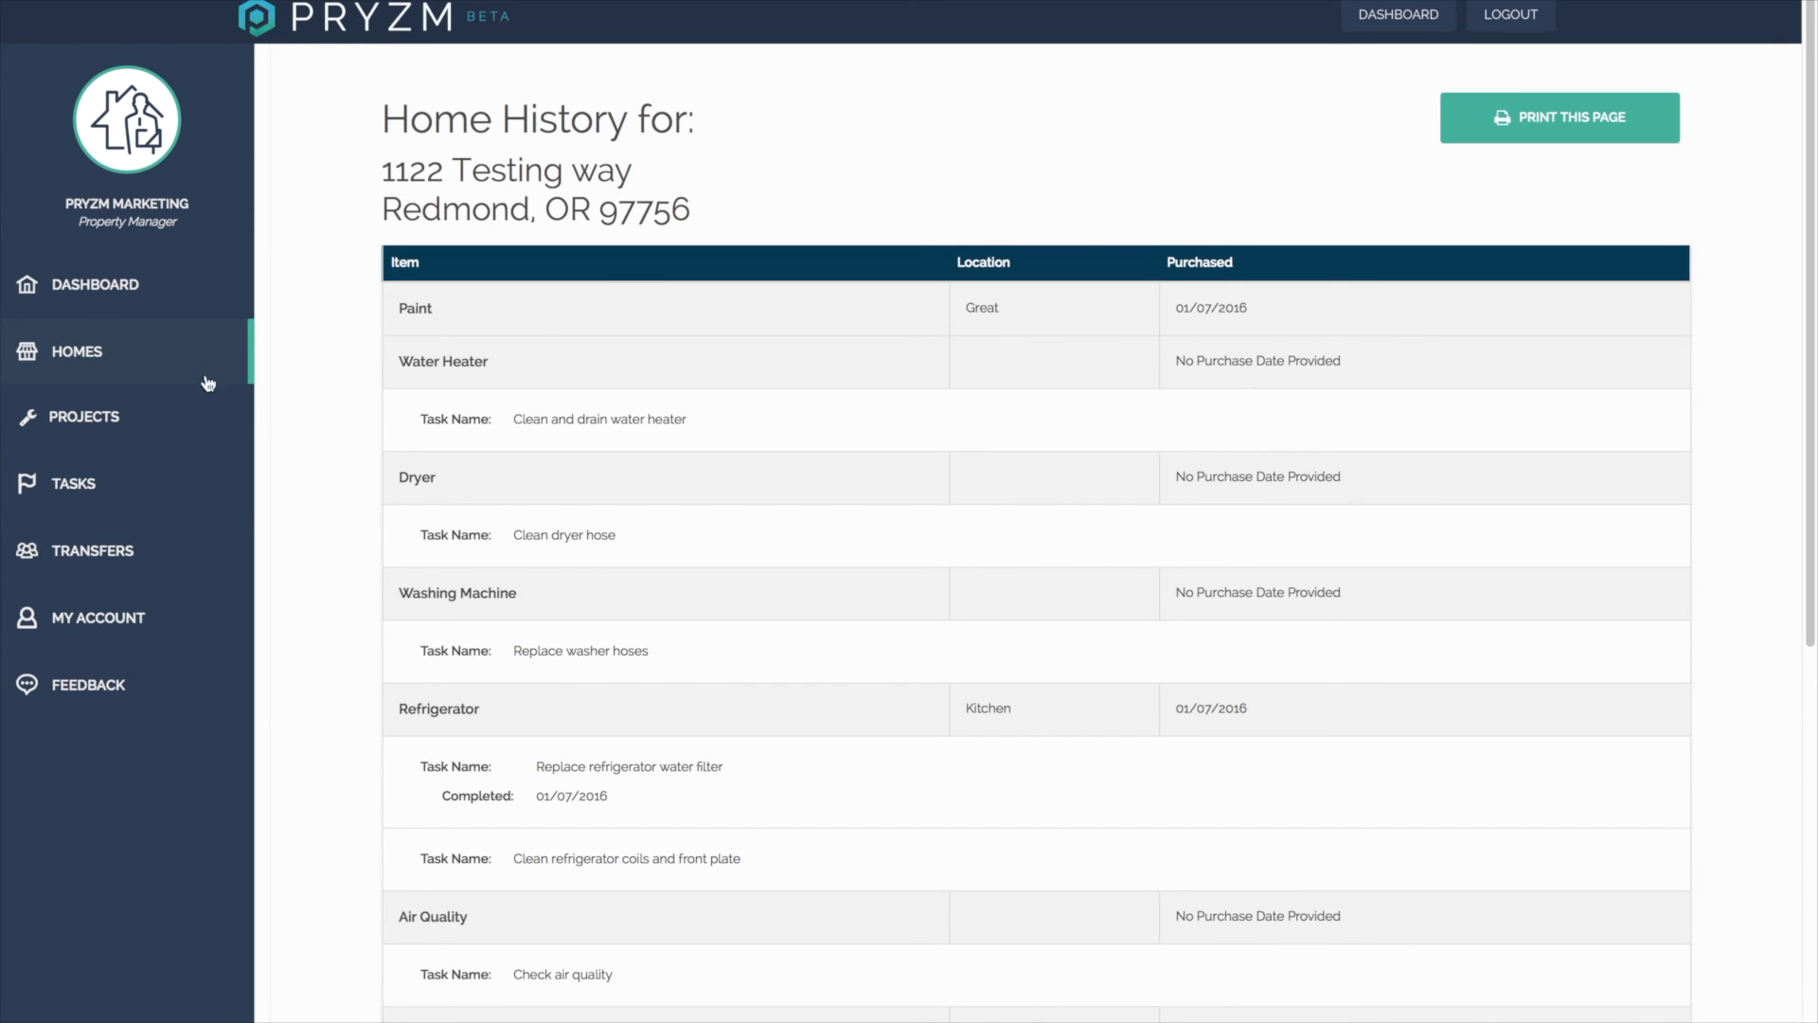
Open the new home from the homes list and view its task list.
click(134, 489)
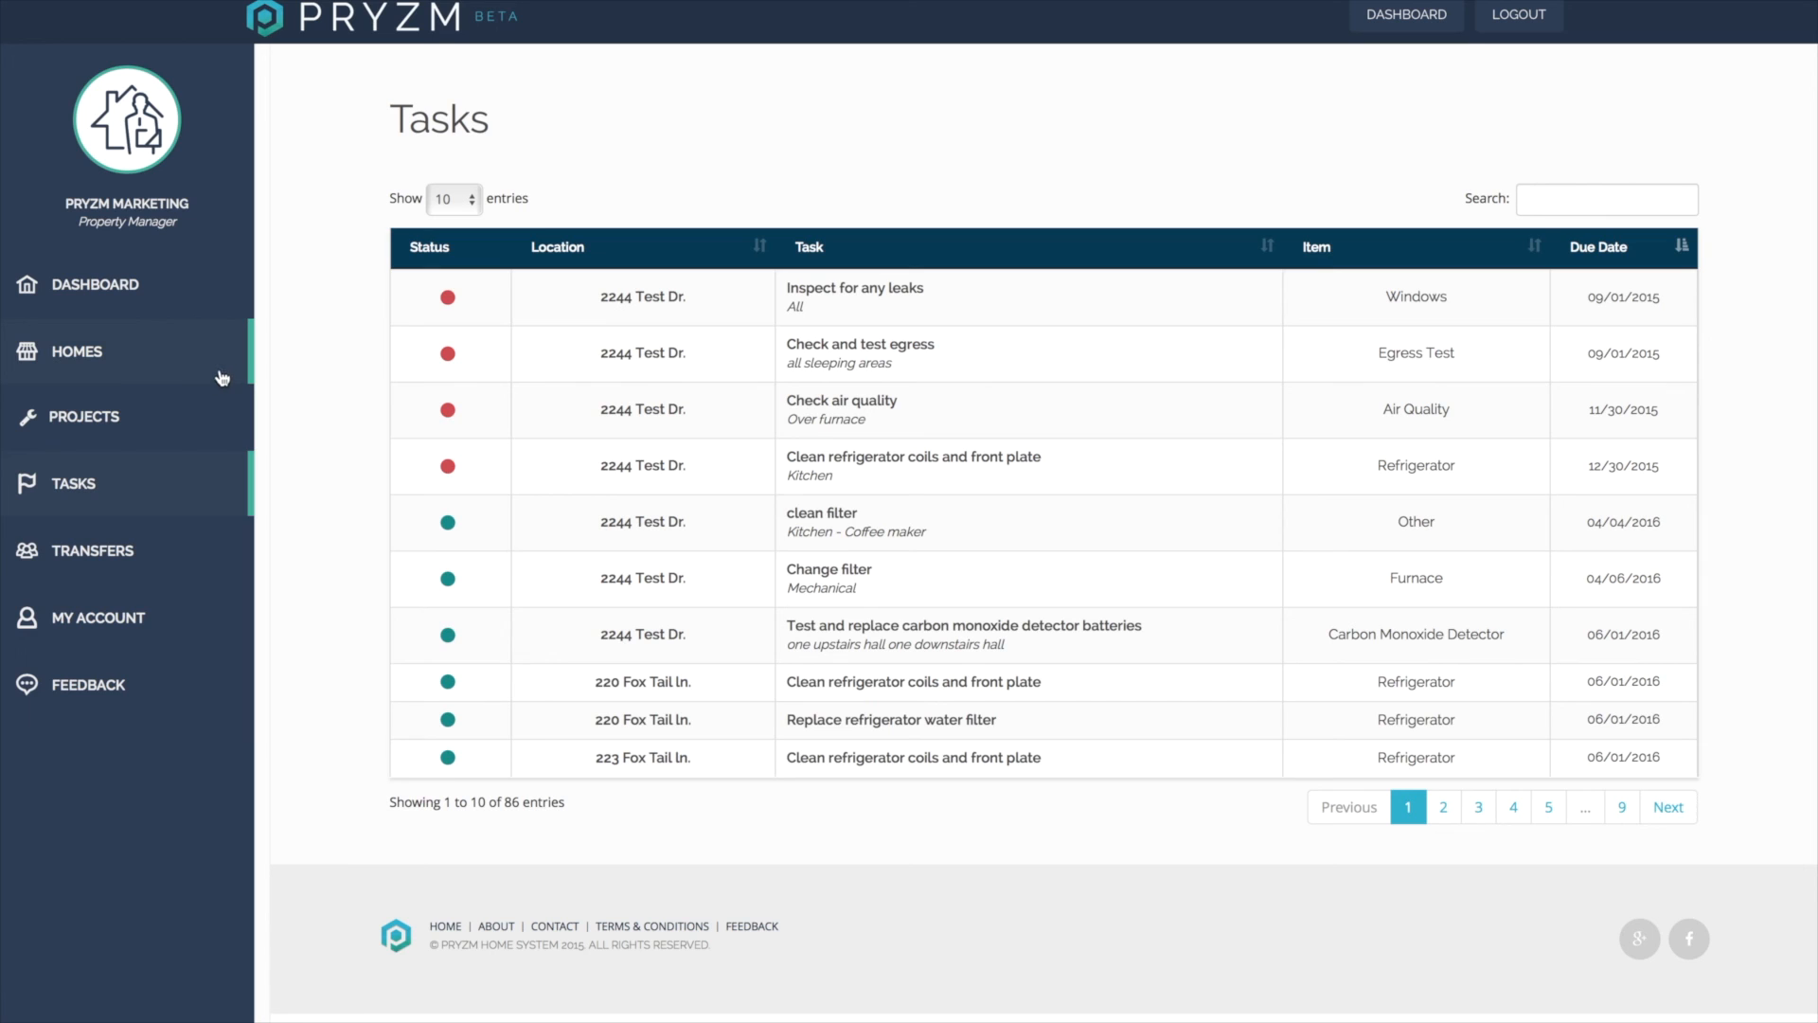
click(172, 371)
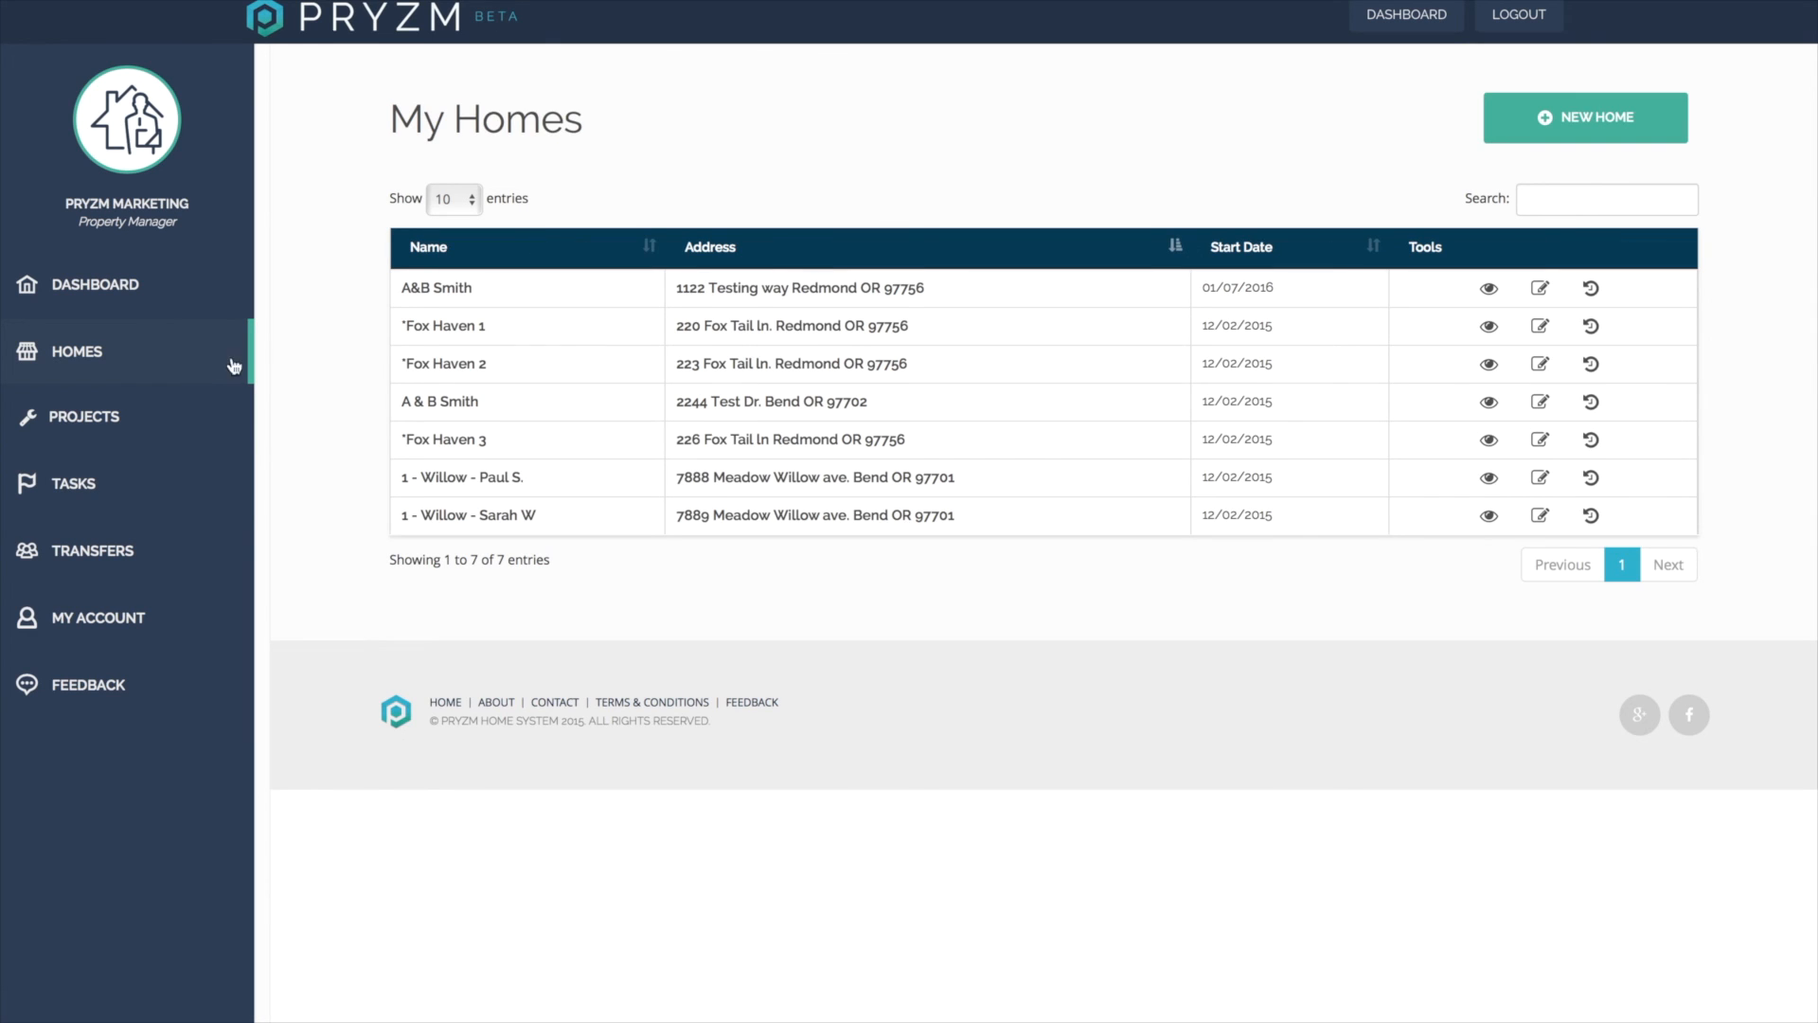
click(747, 295)
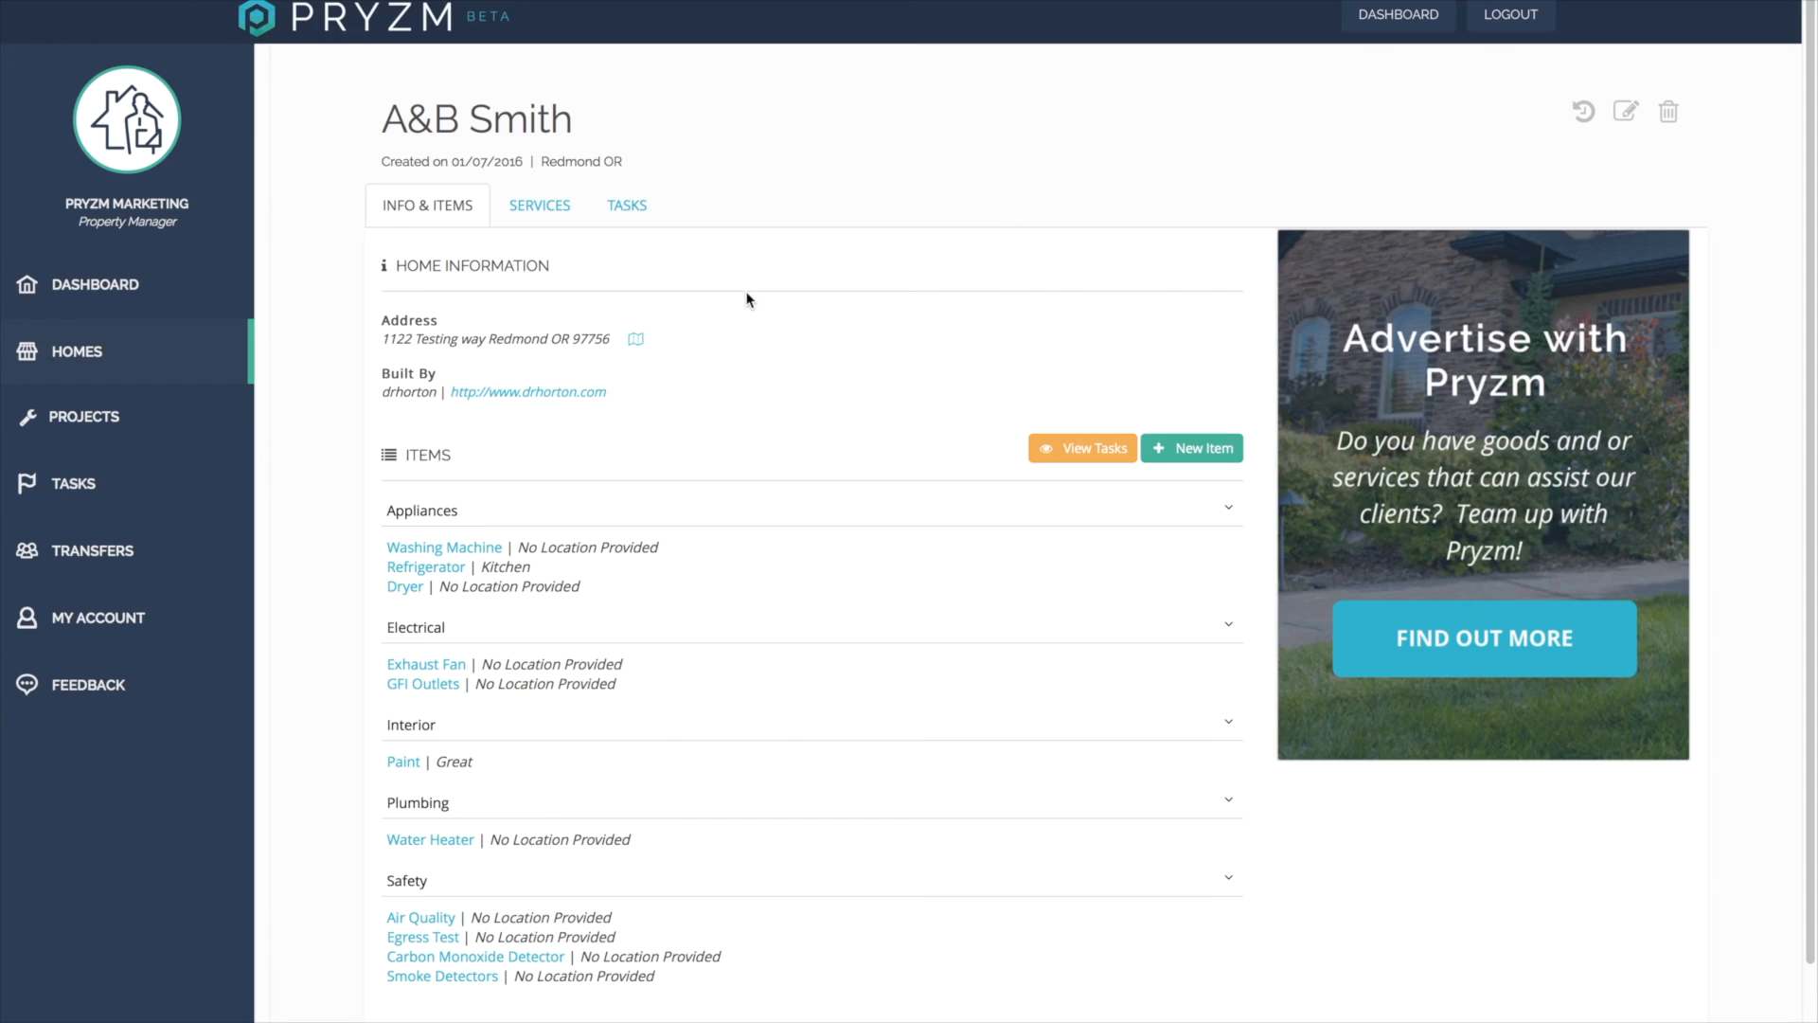
click(1074, 451)
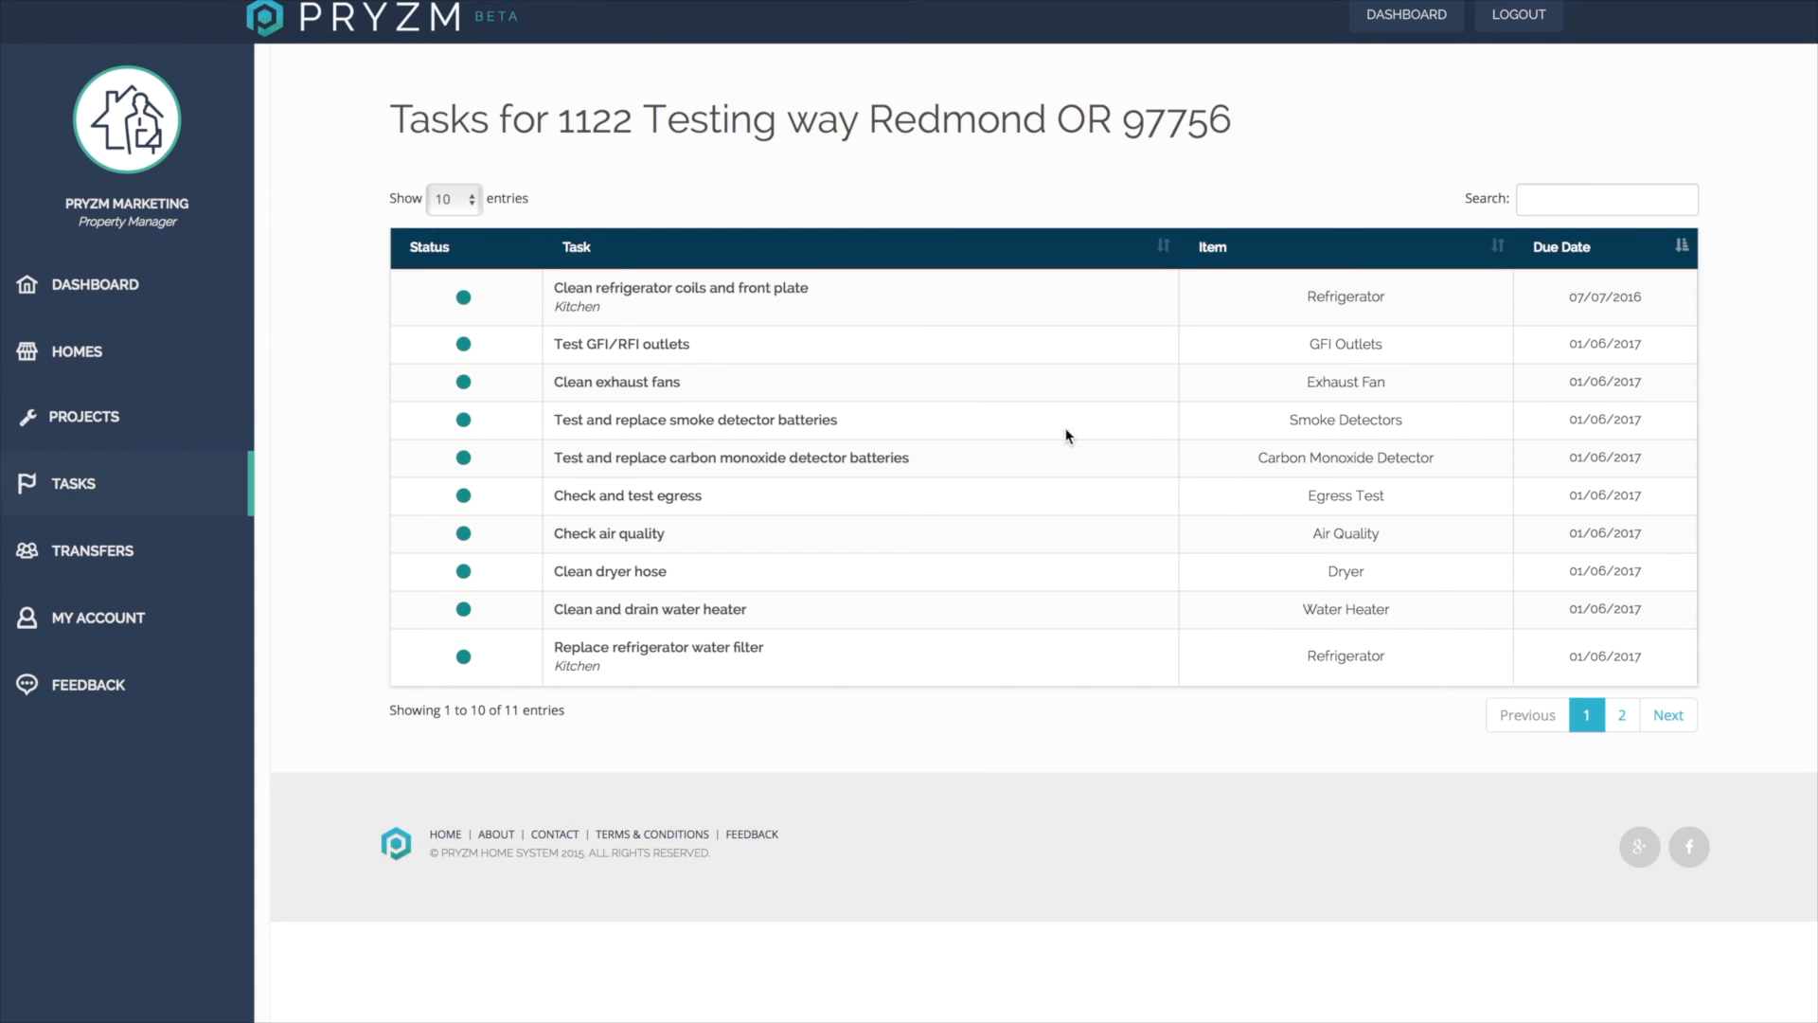